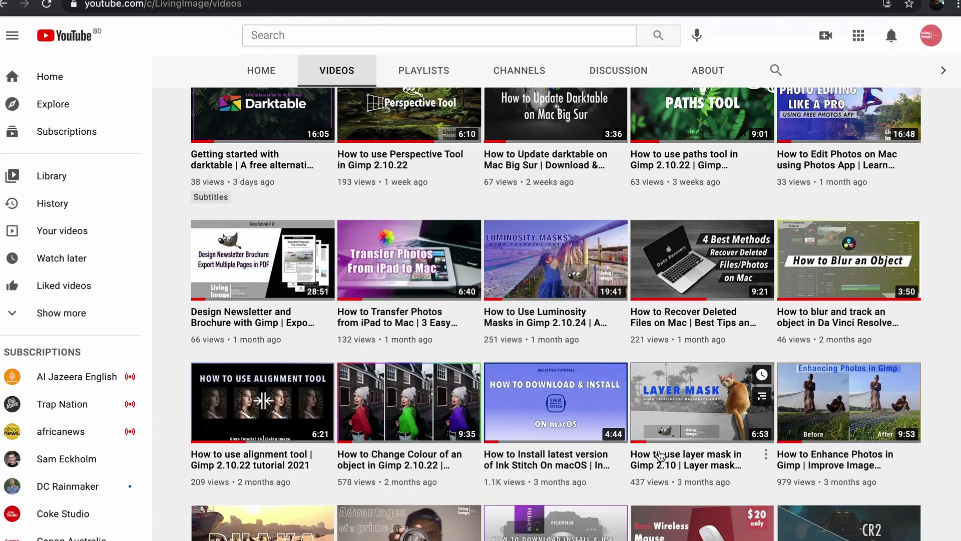
Import the raw file DSCF4545.RAF from lighttable and open it for editing.
{"action": "scroll", "coordinate": [660, 456], "scroll_direction": "up", "scroll_amount": 15}
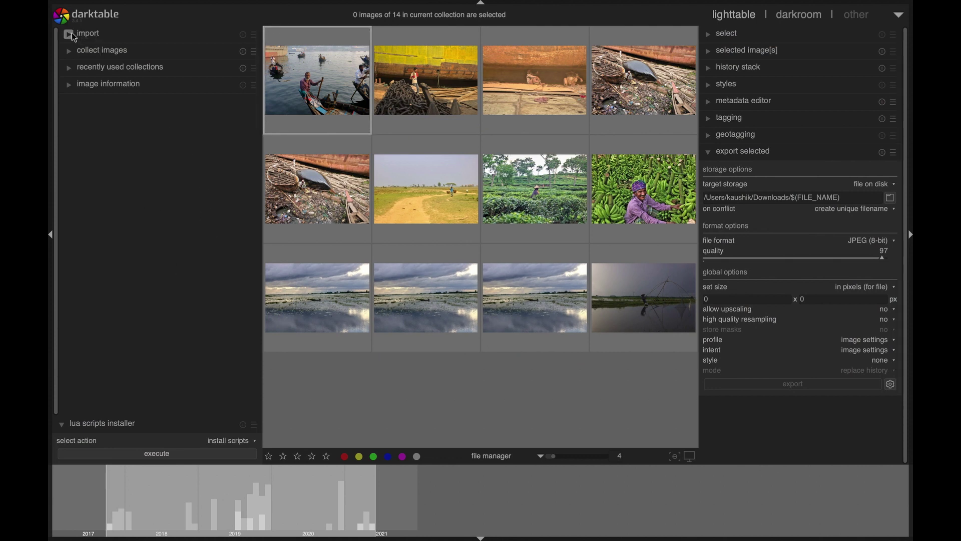
{"action": "left_click", "coordinate": [80, 34]}
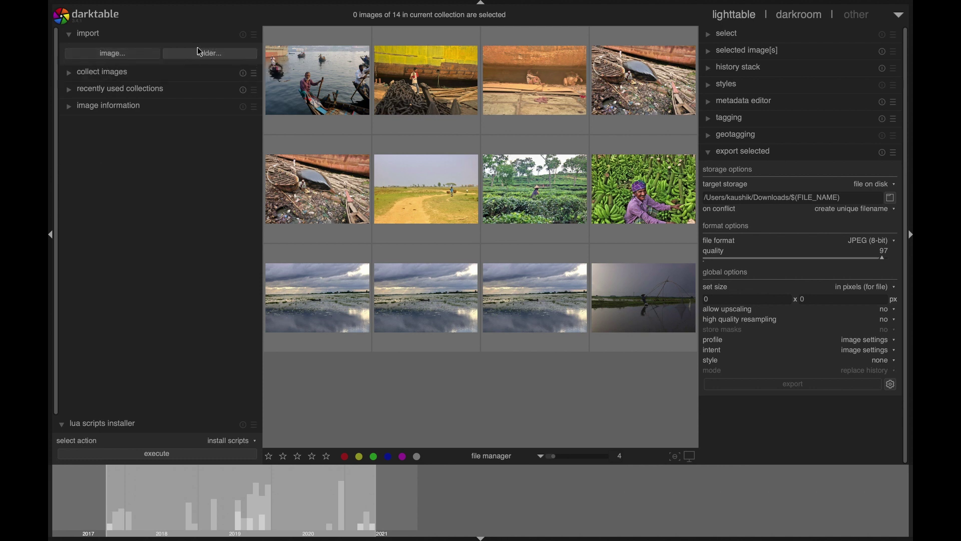
{"action": "left_click", "coordinate": [121, 53]}
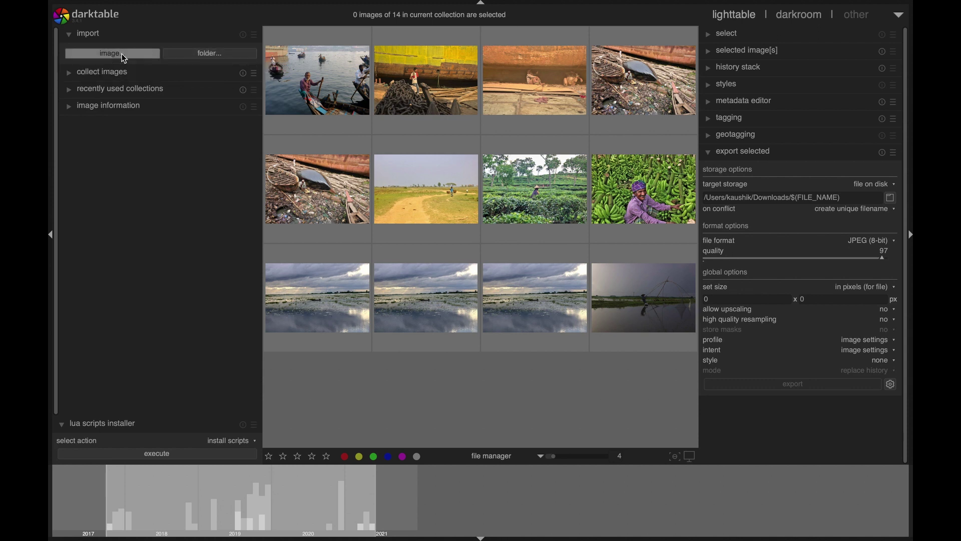
{"action": "left_click", "coordinate": [506, 283]}
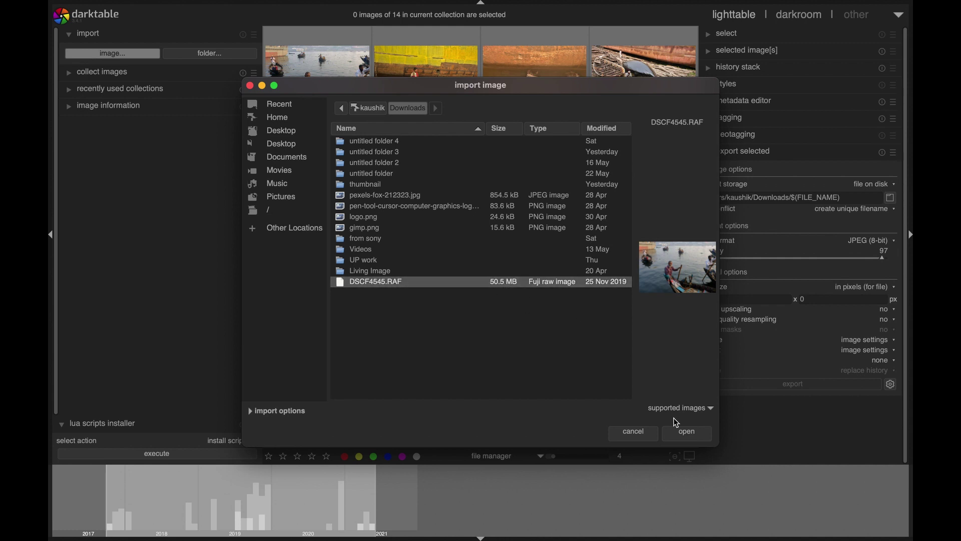
{"action": "left_click", "coordinate": [686, 434]}
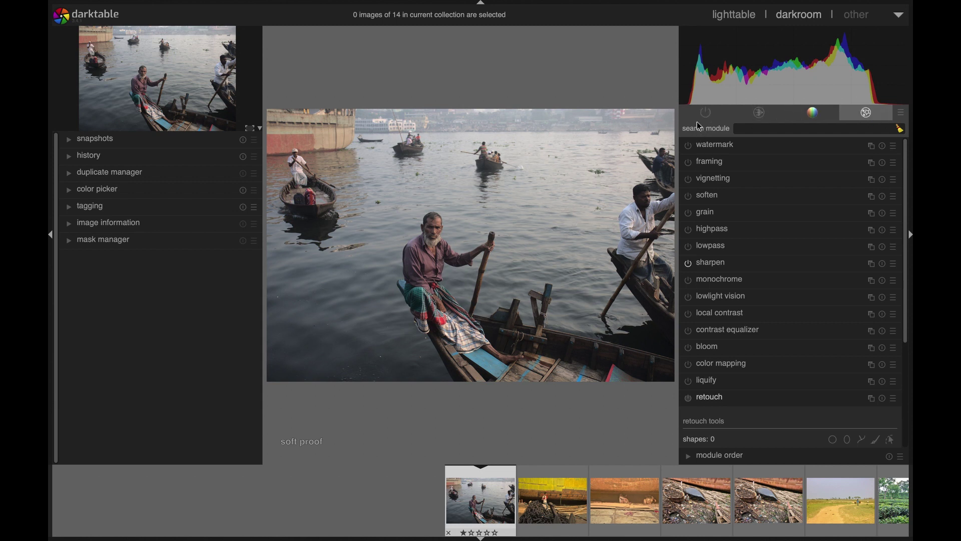
Filter the module panel to only the modules active on the boatman photo.
{"action": "left_click", "coordinate": [720, 115]}
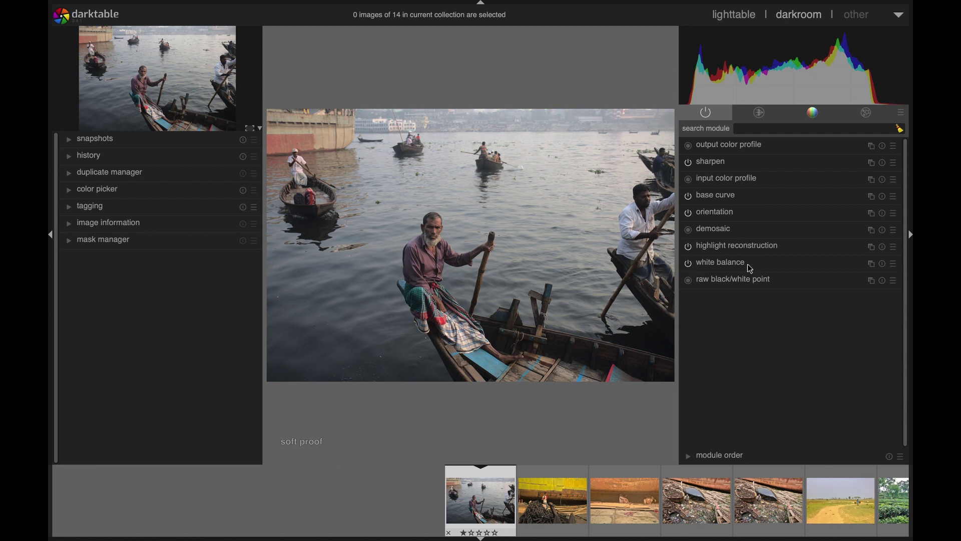
Raise the base curve's lower point to about 10.48/24.08 to lift the shadows.
{"action": "left_click", "coordinate": [717, 197]}
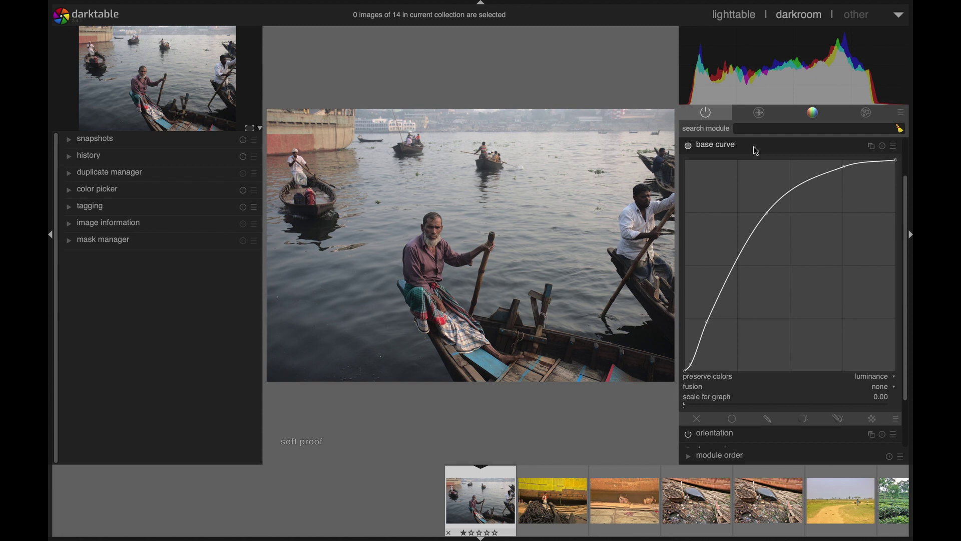
{"action": "scroll", "coordinate": [710, 326], "scroll_direction": "up", "scroll_amount": 3}
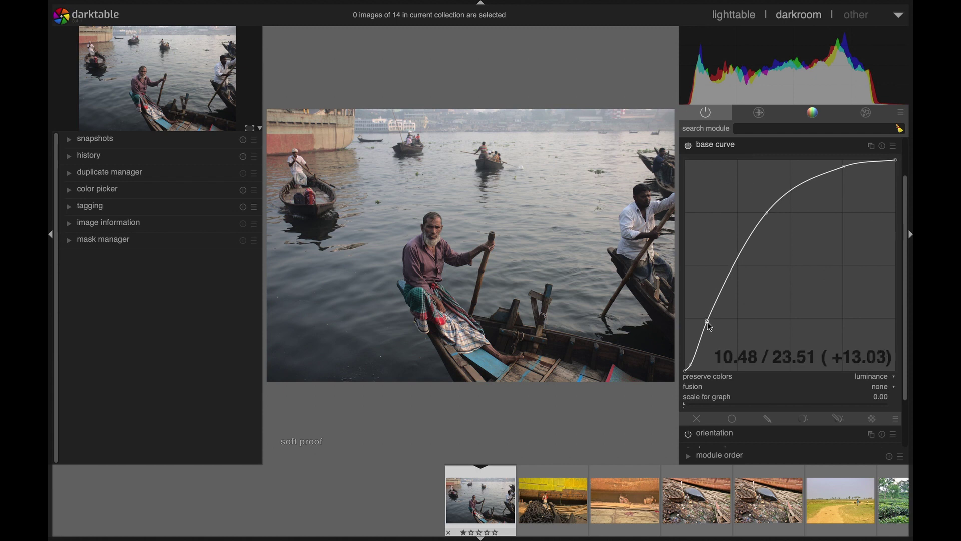
{"action": "left_click_drag", "start_coordinate": [710, 325], "coordinate": [708, 323]}
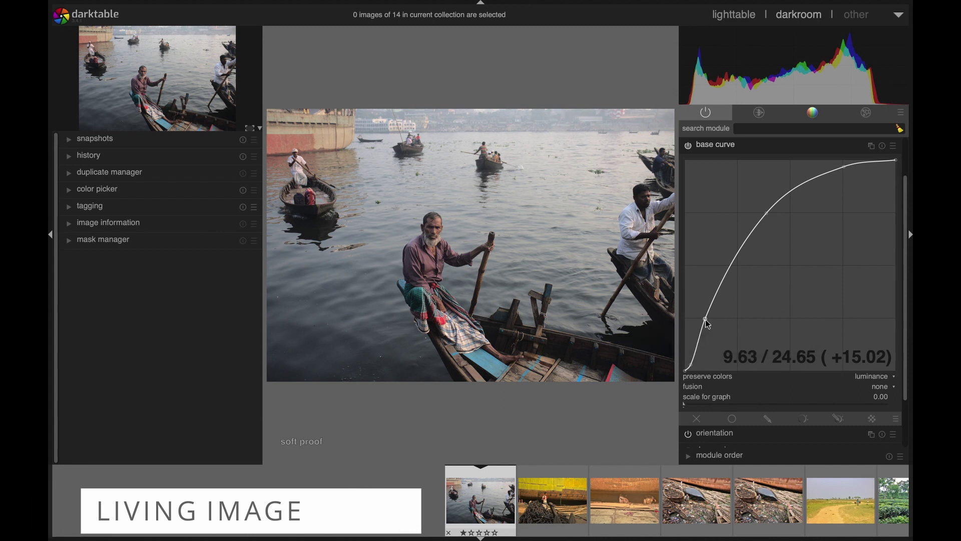
{"action": "left_click_drag", "start_coordinate": [709, 324], "coordinate": [710, 326]}
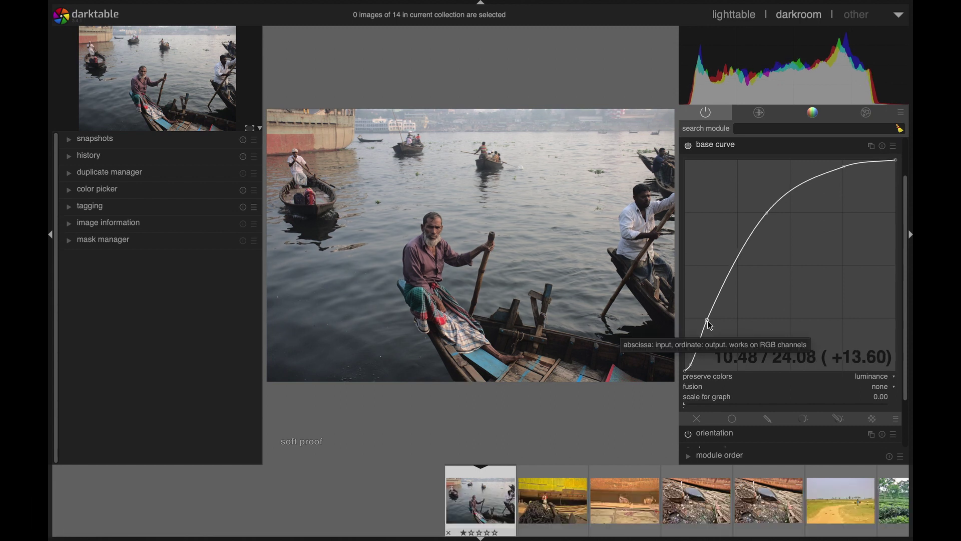
{"action": "left_click", "coordinate": [723, 146]}
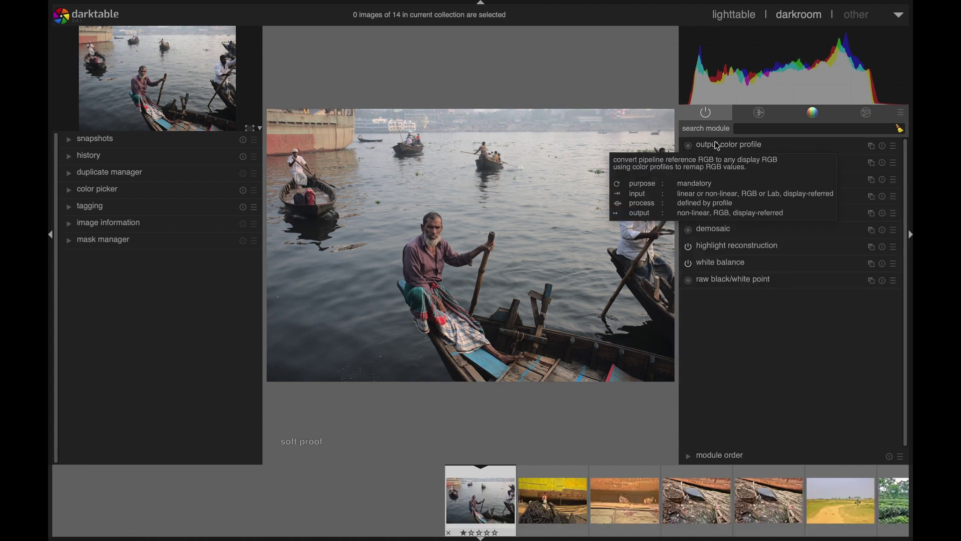
Show the technical module group and collapse the lens correction module.
{"action": "left_click", "coordinate": [761, 113]}
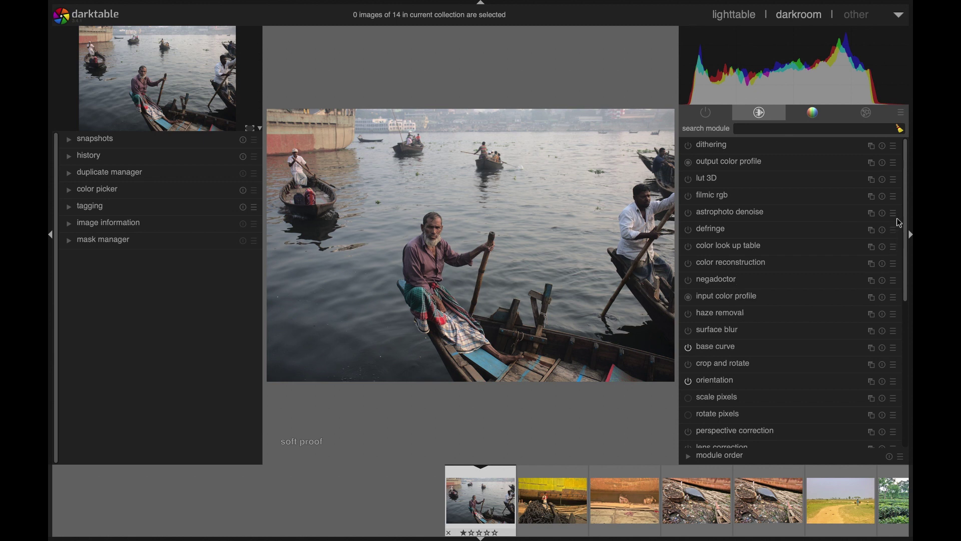
{"action": "scroll", "coordinate": [911, 245], "scroll_direction": "down", "scroll_amount": 3}
{"action": "scroll", "coordinate": [911, 245], "scroll_direction": "down", "scroll_amount": 5}
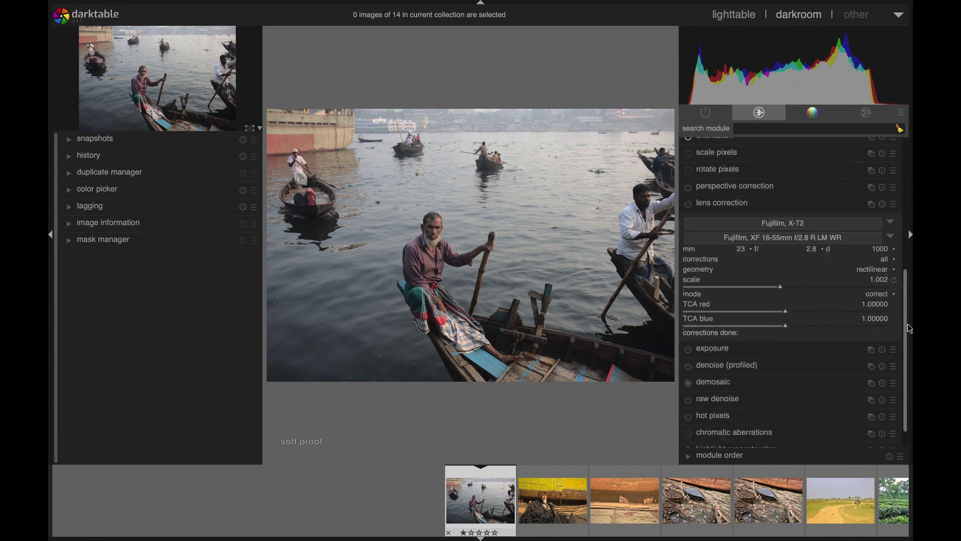
{"action": "left_click", "coordinate": [779, 203]}
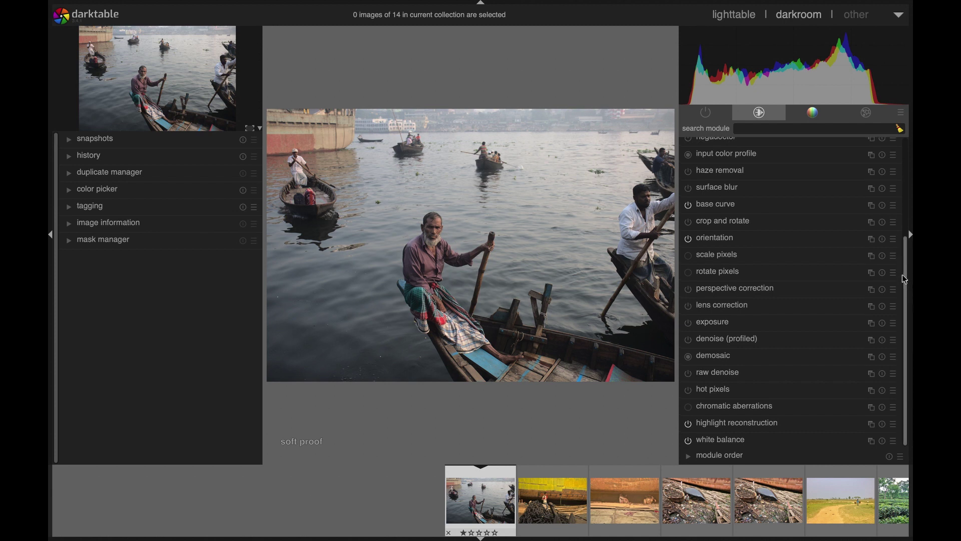
{"action": "scroll", "coordinate": [719, 310], "scroll_direction": "up", "scroll_amount": 1}
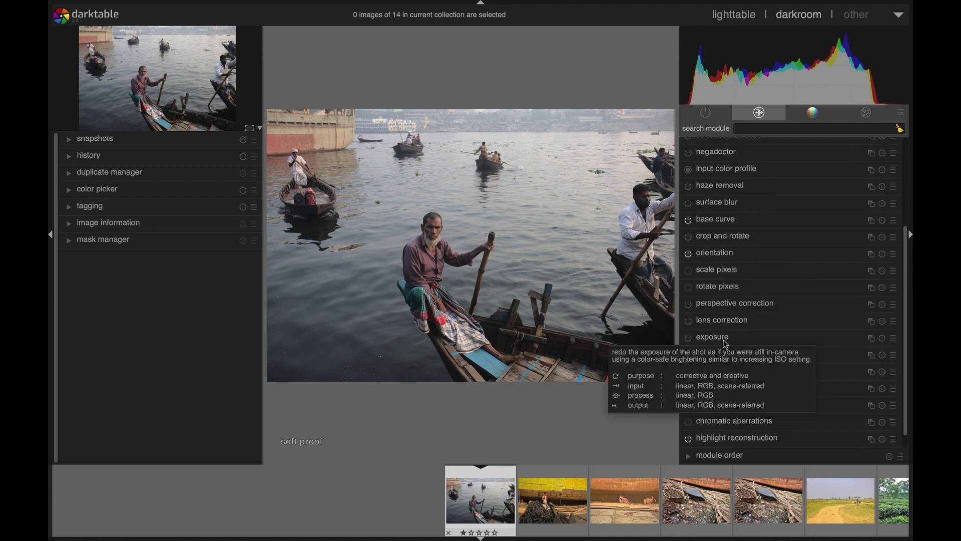
Find exposure via search 'ex', enable compensate camera exposure and set exposure to 0.22 EV.
{"action": "left_click", "coordinate": [749, 130]}
{"action": "type", "text": "ex"}
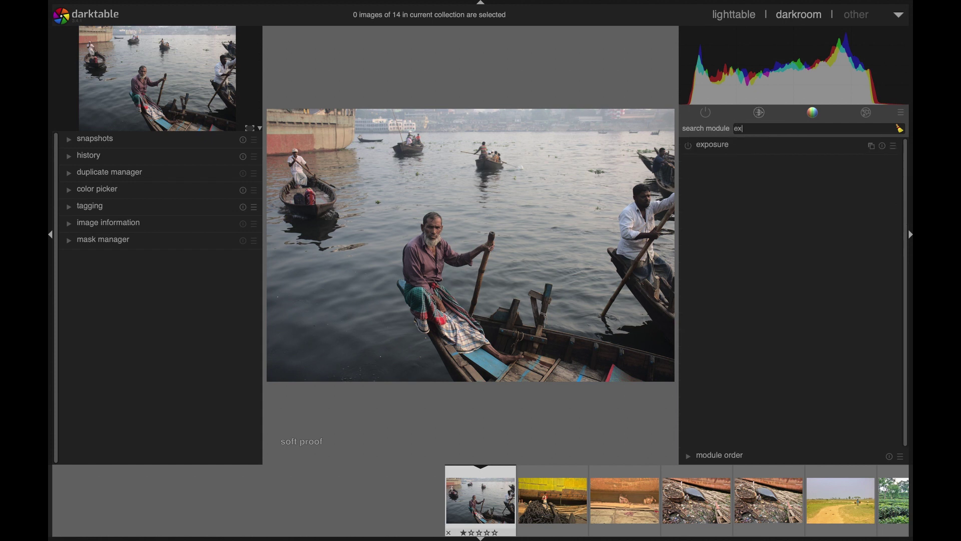
{"action": "left_click", "coordinate": [714, 148]}
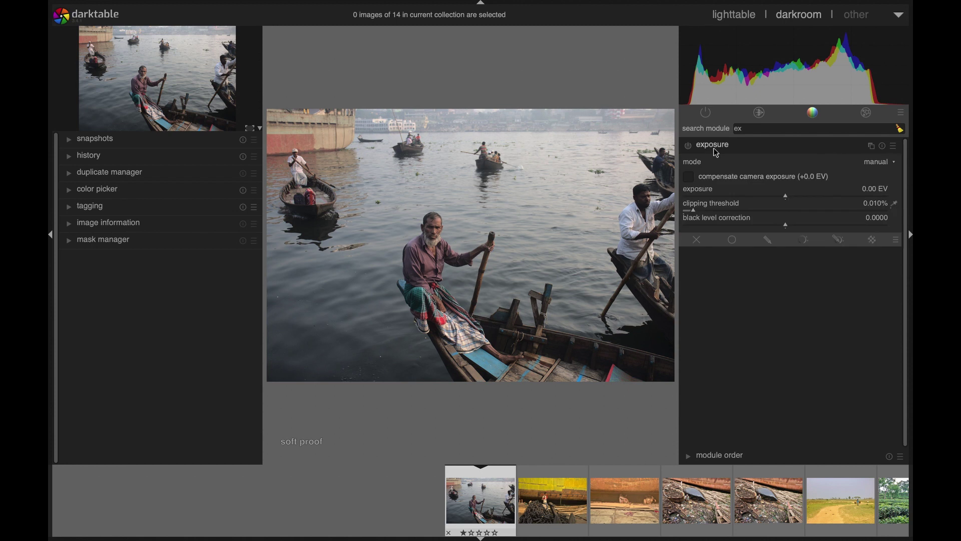
{"action": "left_click", "coordinate": [690, 178]}
{"action": "scroll", "coordinate": [791, 200], "scroll_direction": "up", "scroll_amount": 4}
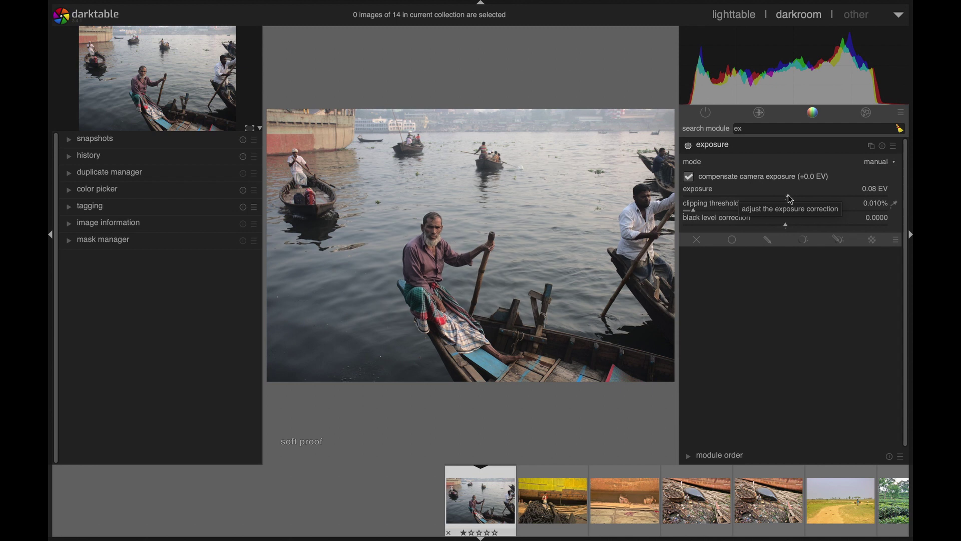
{"action": "left_click_drag", "start_coordinate": [791, 200], "coordinate": [794, 201]}
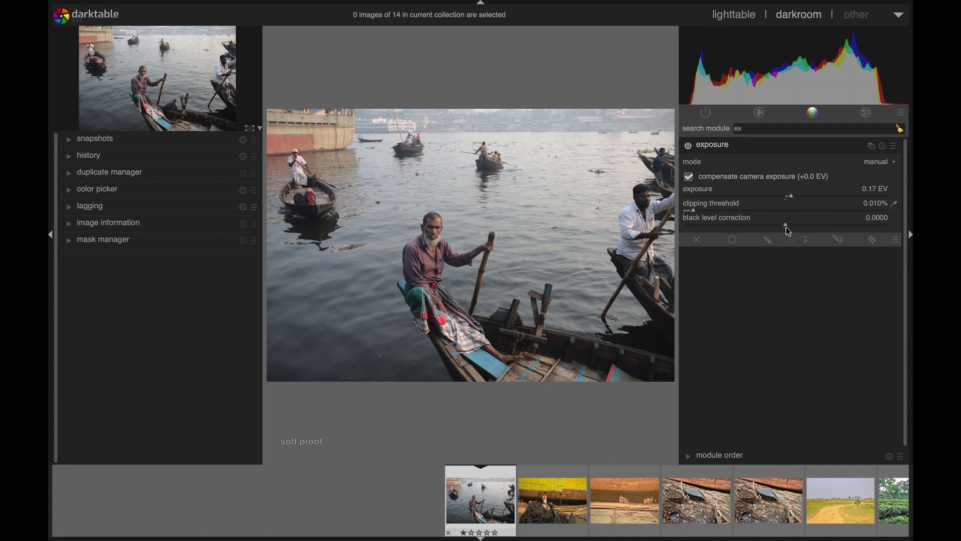
{"action": "left_click", "coordinate": [790, 177]}
{"action": "left_click", "coordinate": [792, 196]}
{"action": "left_click", "coordinate": [693, 177]}
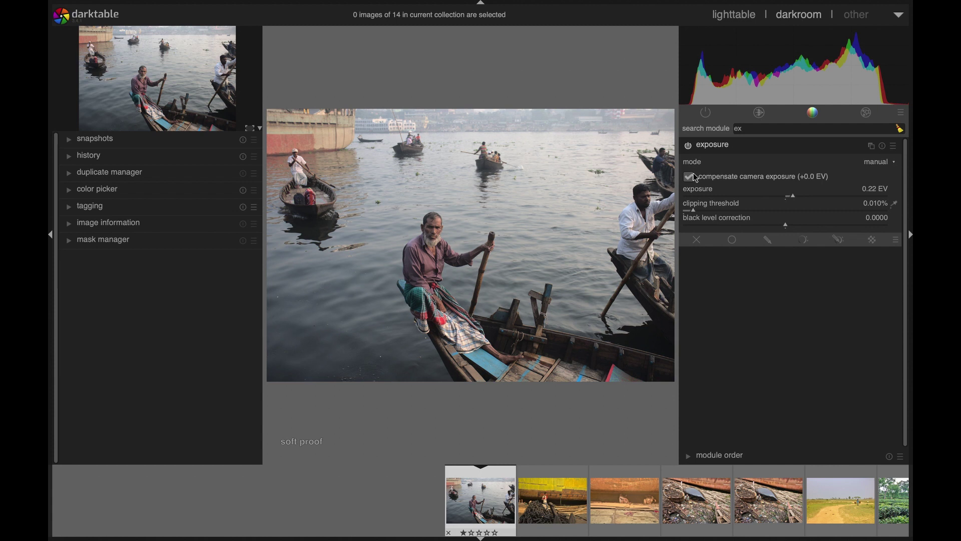
Try the exposure module's automatic mode, then return it to manual.
{"action": "left_click", "coordinate": [884, 165]}
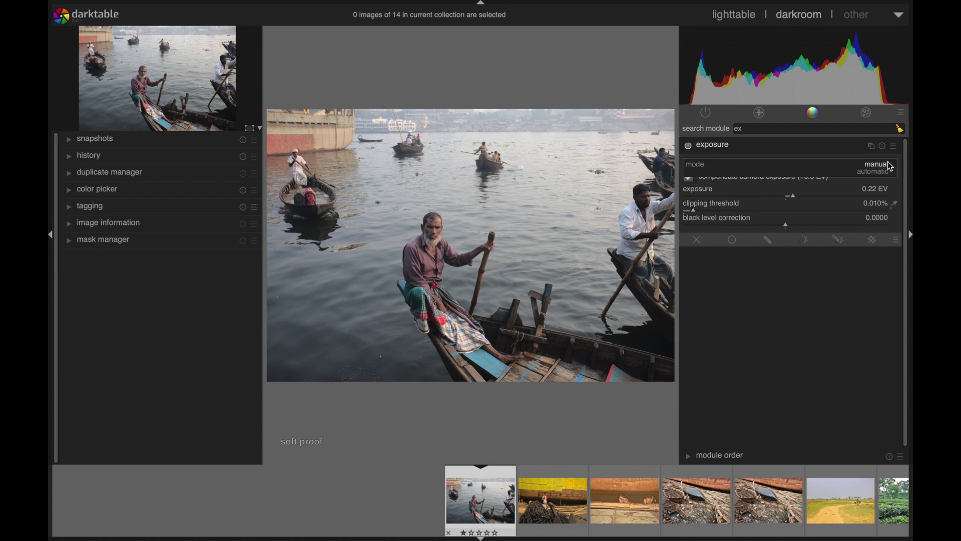
{"action": "left_click", "coordinate": [876, 173]}
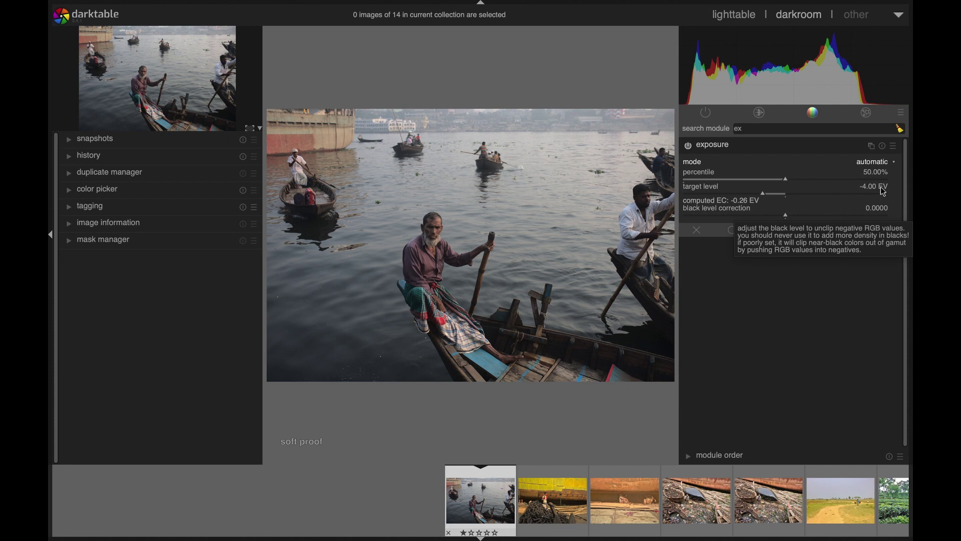
{"action": "left_click", "coordinate": [890, 165]}
{"action": "left_click", "coordinate": [877, 158]}
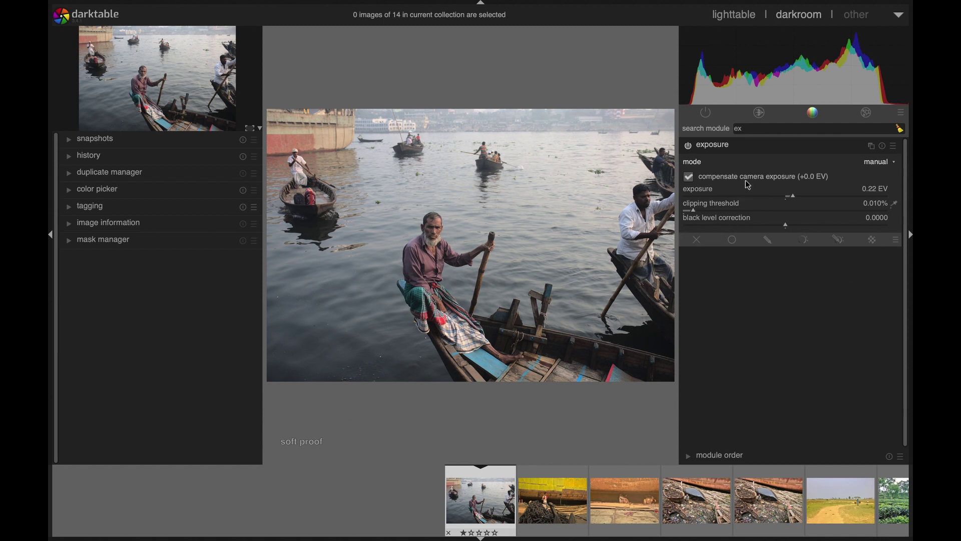
Set the exposure black level correction to -0.0021 and collapse the module.
{"action": "mouse_move", "coordinate": [728, 150]}
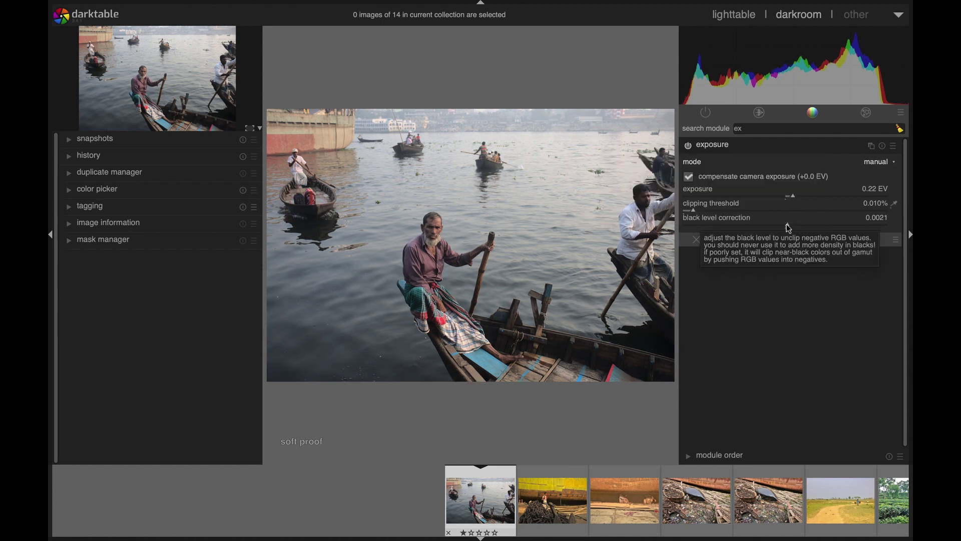
{"action": "left_click", "coordinate": [787, 226]}
{"action": "scroll", "coordinate": [788, 228], "scroll_direction": "down", "scroll_amount": 3}
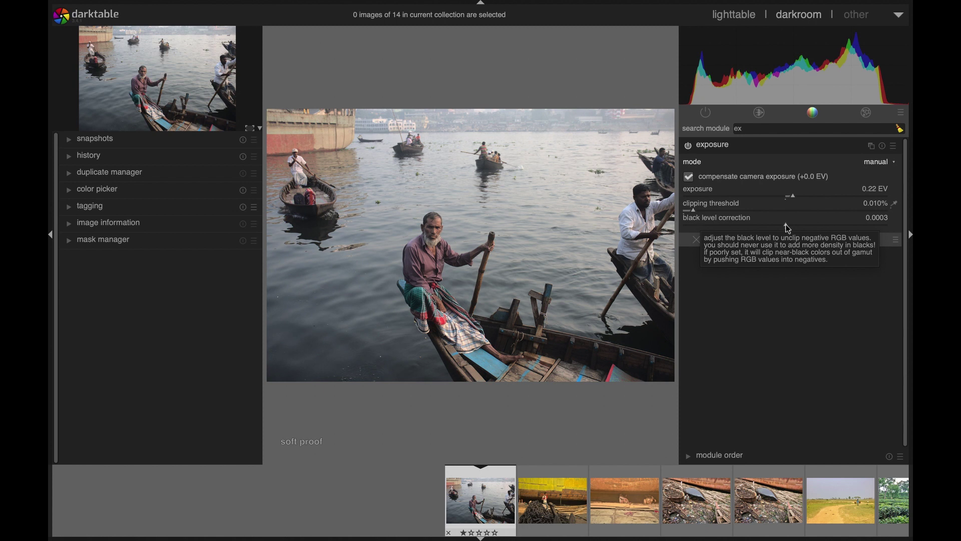
{"action": "left_click", "coordinate": [755, 149]}
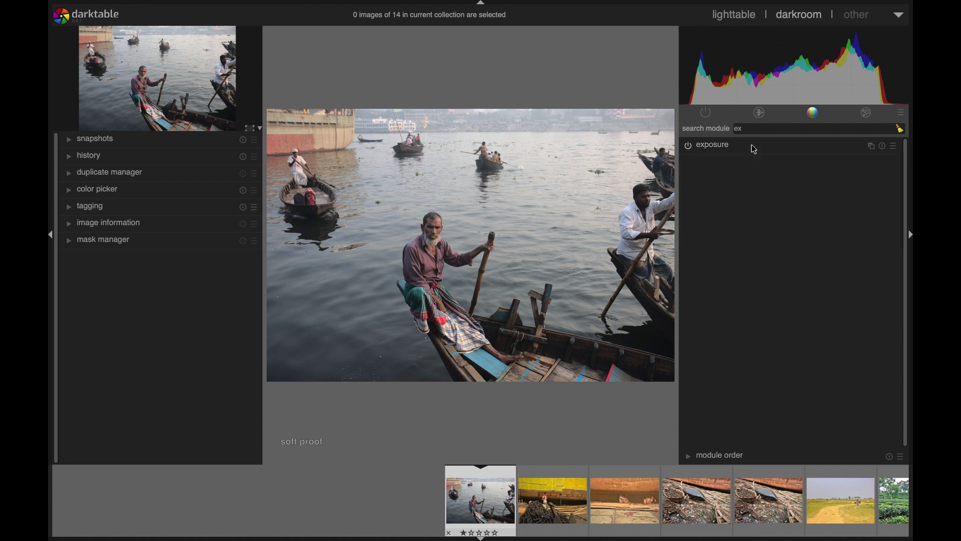
{"action": "left_click", "coordinate": [755, 149]}
{"action": "left_click_drag", "start_coordinate": [776, 224], "coordinate": [784, 225]}
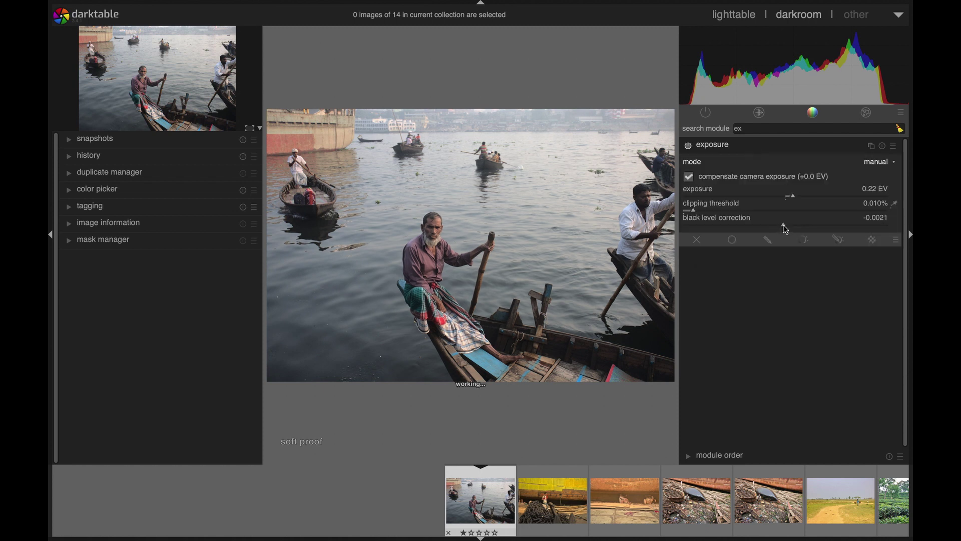
{"action": "left_click", "coordinate": [746, 152]}
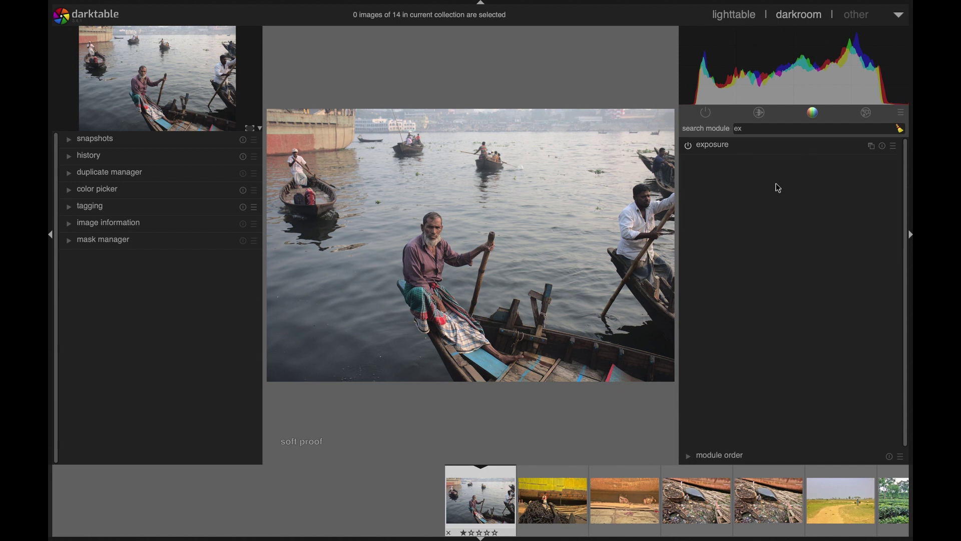
{"action": "left_click", "coordinate": [751, 129]}
Enable shadows and highlights with shadows at +56.01 and highlights at -52.49.
{"action": "key", "text": "BackSpace"}
{"action": "key", "text": "BackSpace"}
{"action": "type", "text": "sh"}
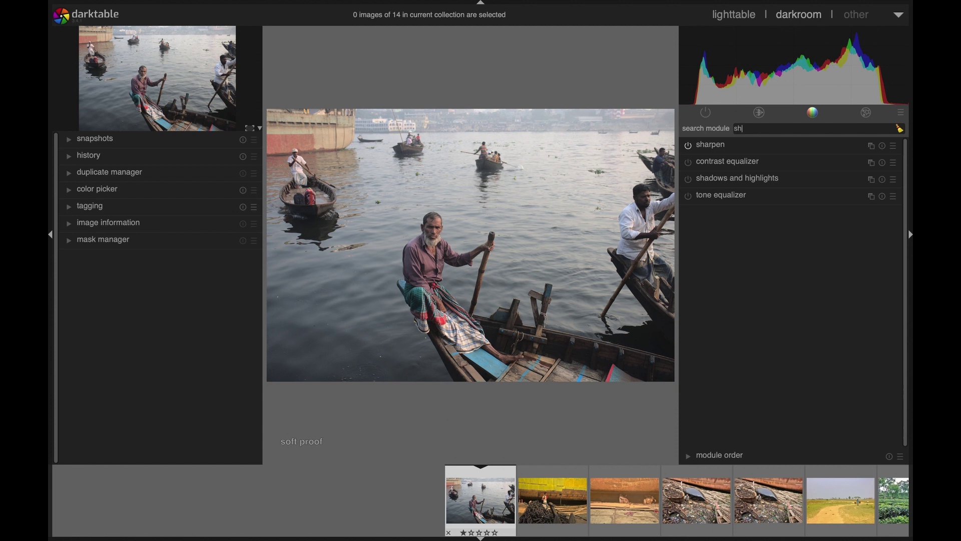
{"action": "left_click", "coordinate": [743, 184]}
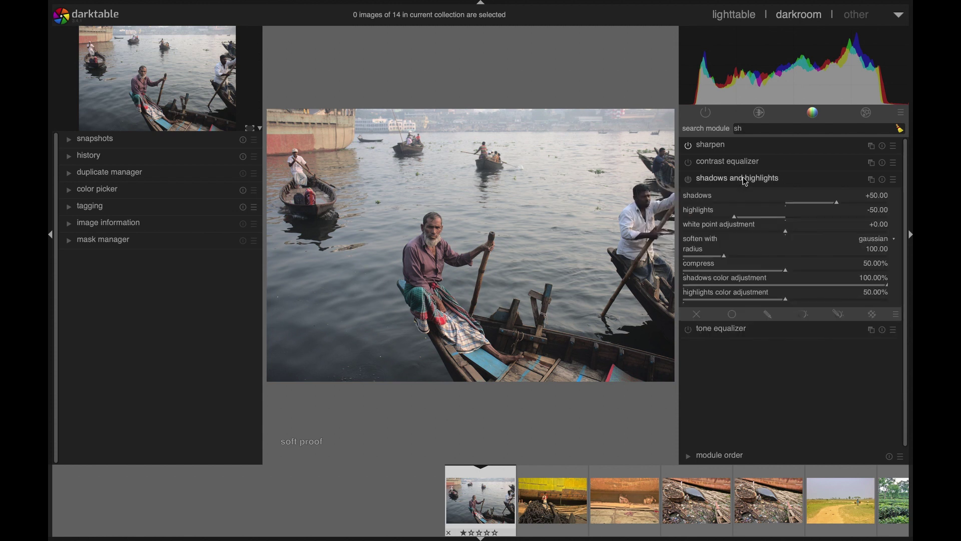
{"action": "left_click", "coordinate": [692, 181]}
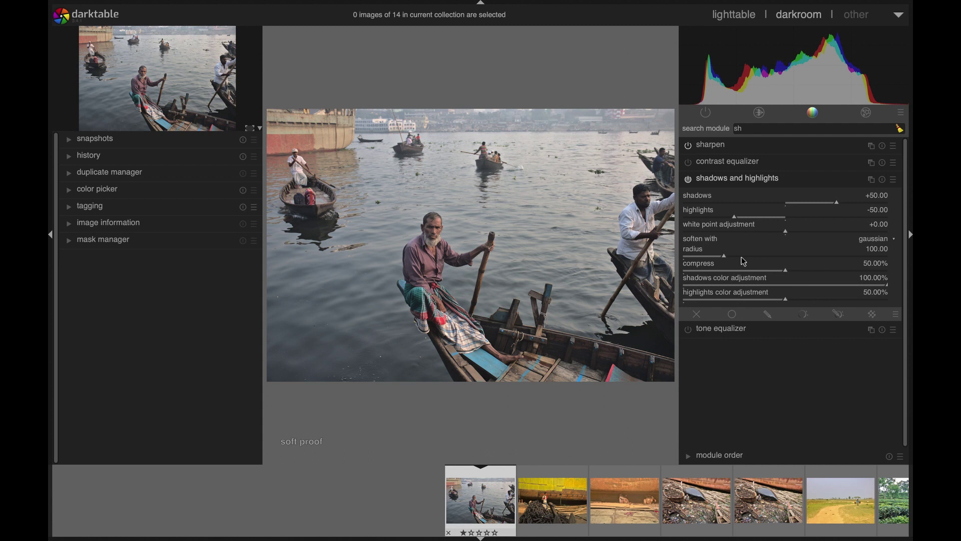
{"action": "left_click", "coordinate": [846, 205]}
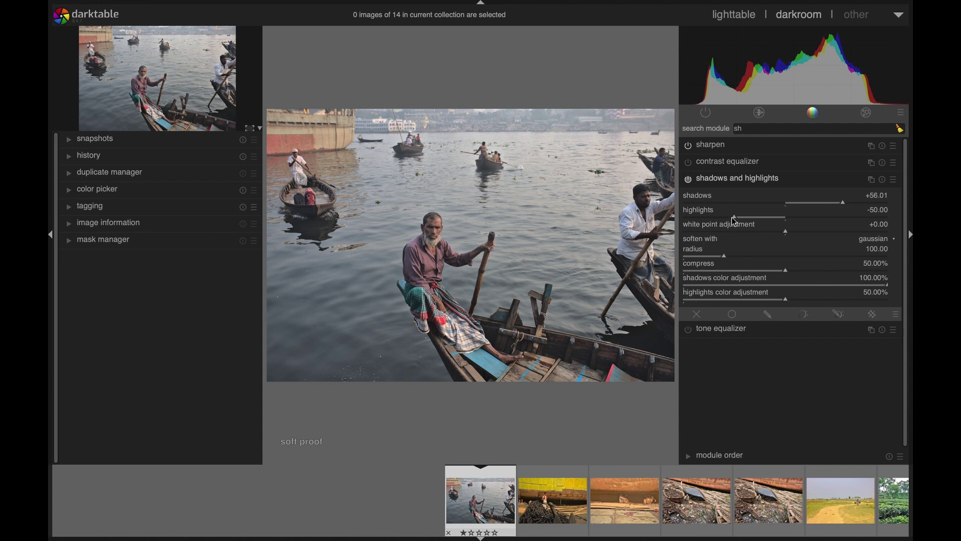
{"action": "left_click", "coordinate": [733, 220]}
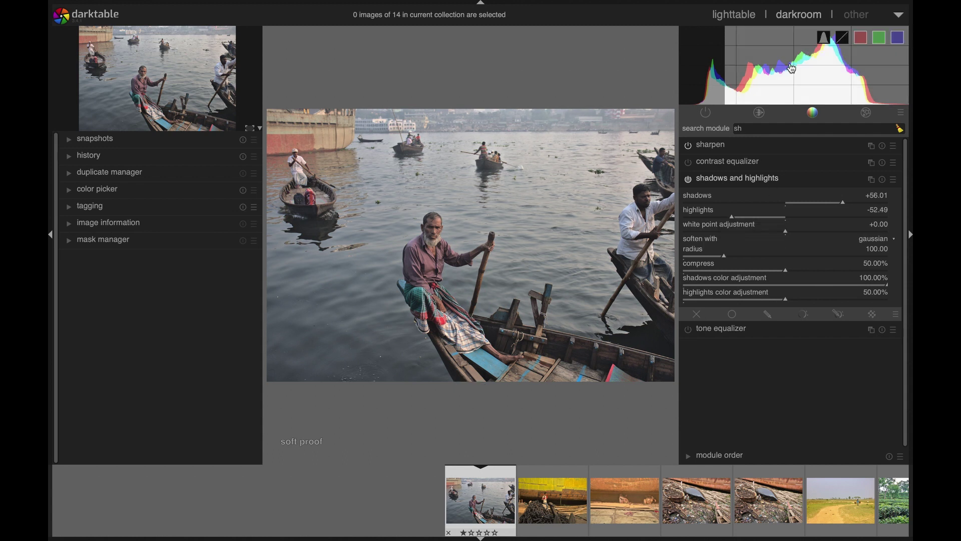
Brighten exposure and adjust the black point in the histogram, then lift shadows to +57.77.
{"action": "mouse_move", "coordinate": [792, 68]}
{"action": "left_click_drag", "start_coordinate": [856, 88], "coordinate": [875, 95]}
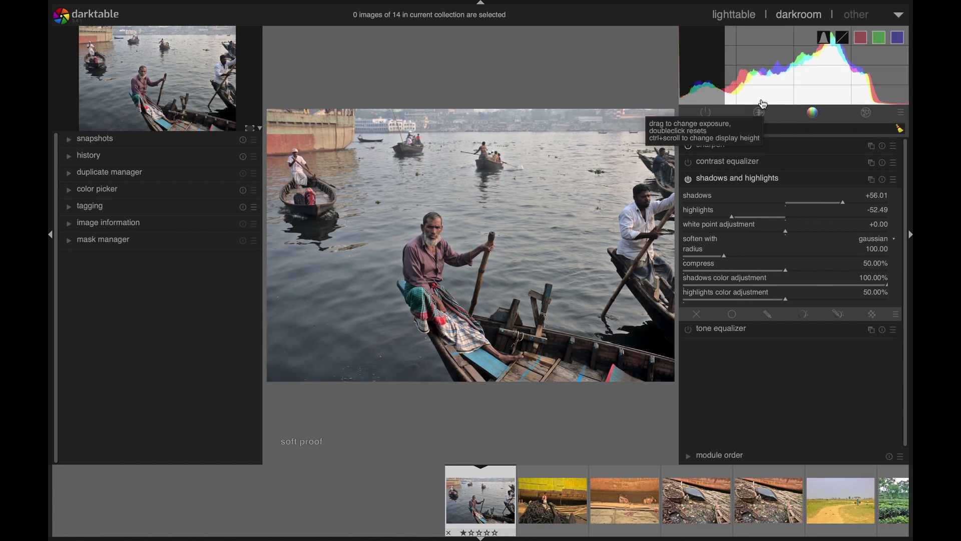
{"action": "left_click_drag", "start_coordinate": [764, 104], "coordinate": [900, 102]}
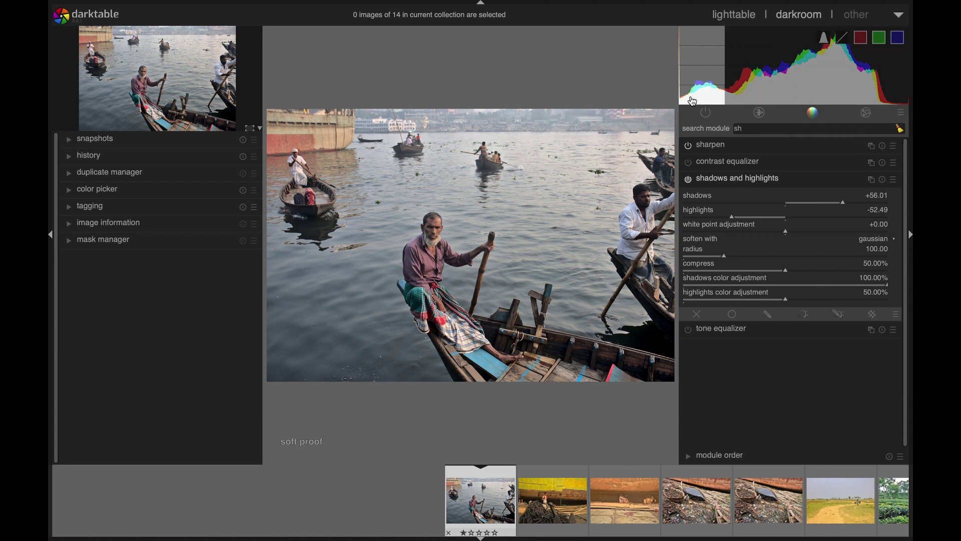
{"action": "left_click_drag", "start_coordinate": [693, 102], "coordinate": [703, 103]}
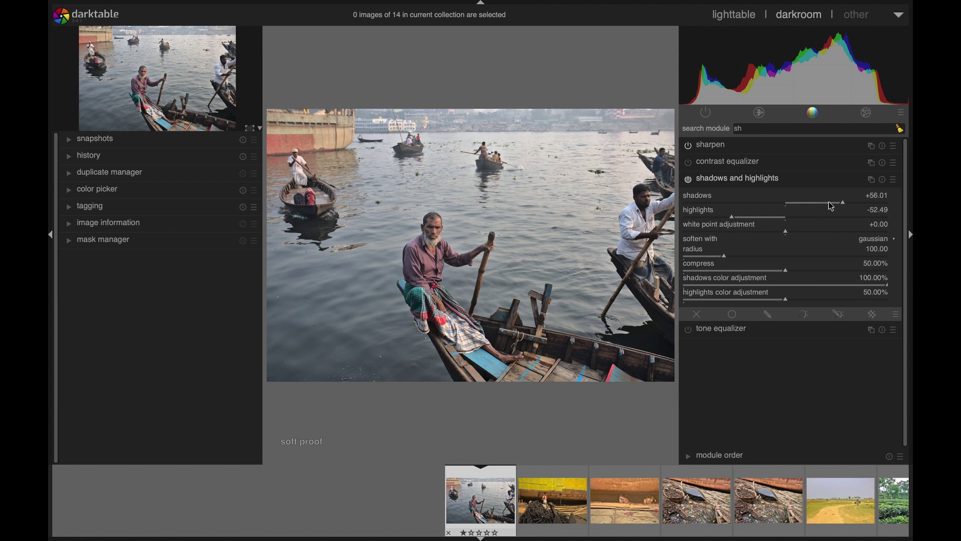
{"action": "left_click", "coordinate": [846, 204]}
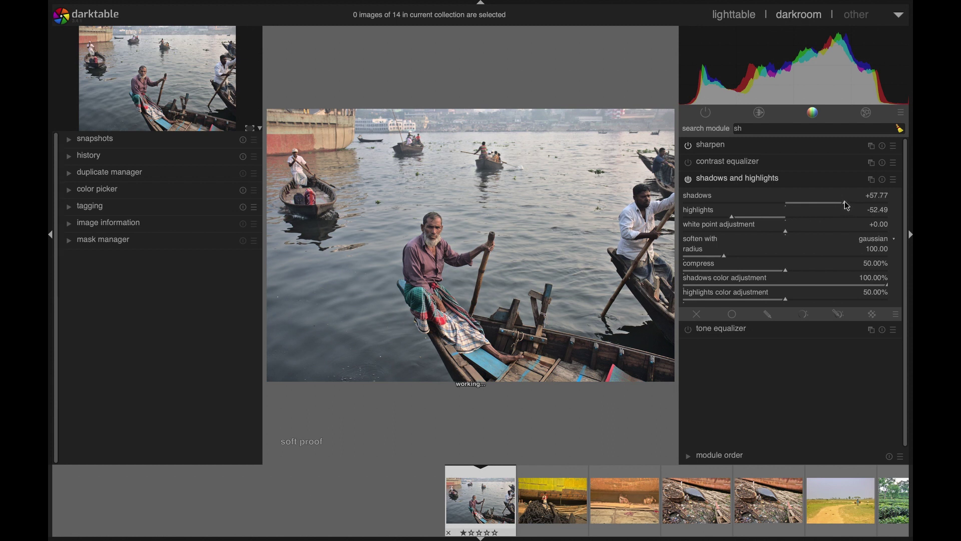
{"action": "left_click", "coordinate": [756, 179]}
{"action": "double_click", "coordinate": [754, 130]}
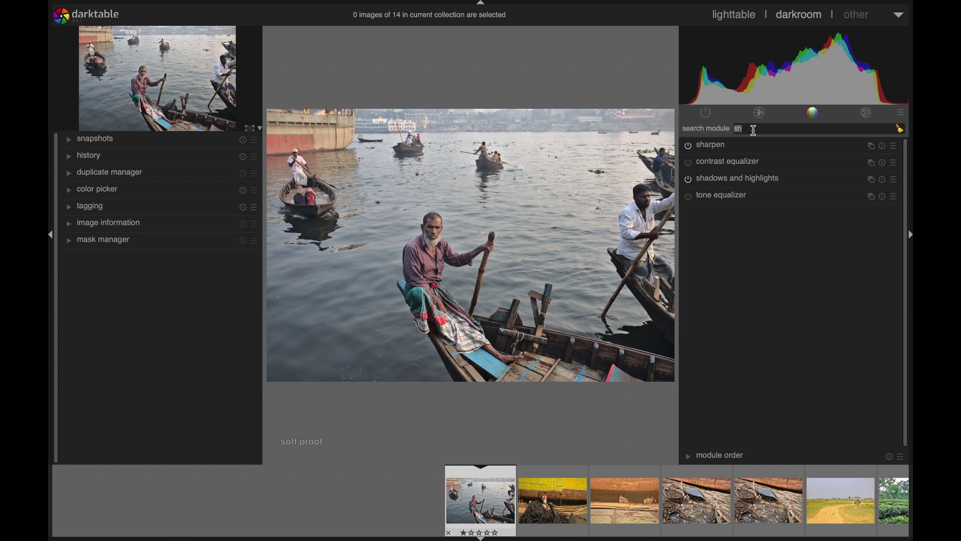
Turn on haze removal at strength +0.22 with distance 0.200, then fold it away.
{"action": "type", "text": "ha"}
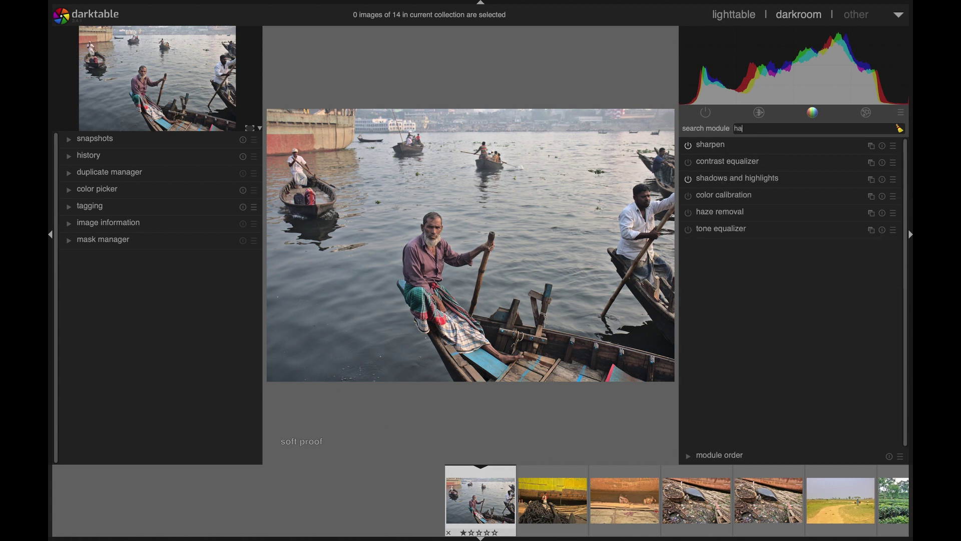
{"action": "left_click", "coordinate": [714, 221]}
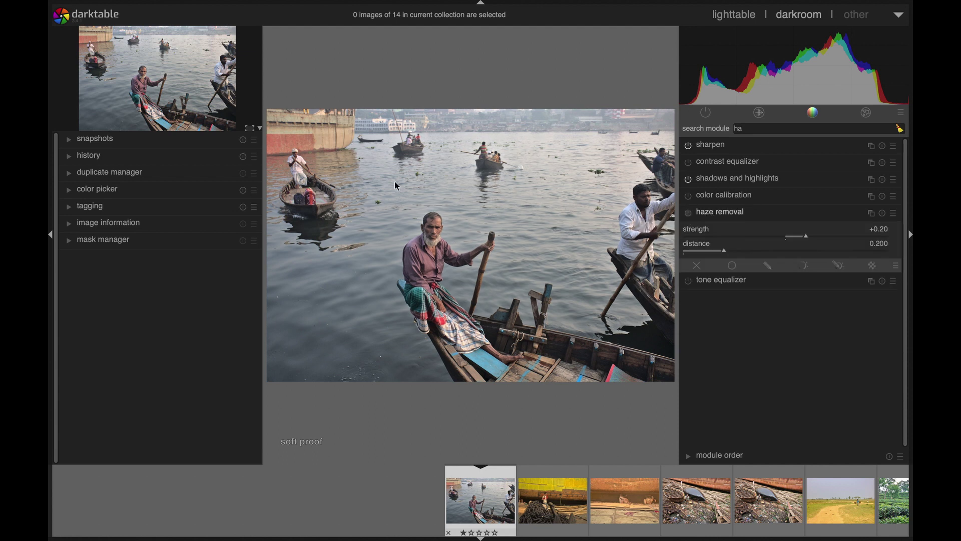
{"action": "left_click", "coordinate": [689, 213]}
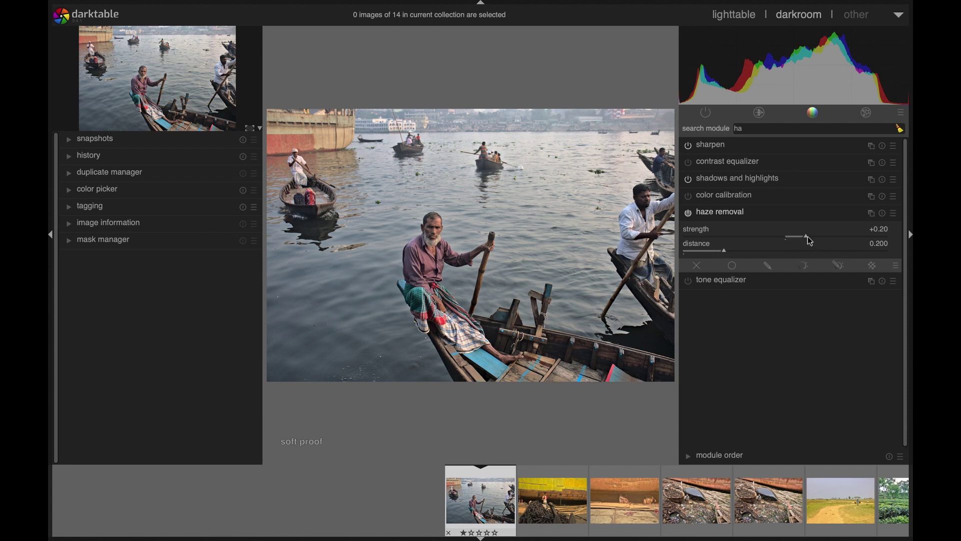
{"action": "scroll", "coordinate": [806, 237], "scroll_direction": "up", "scroll_amount": 2}
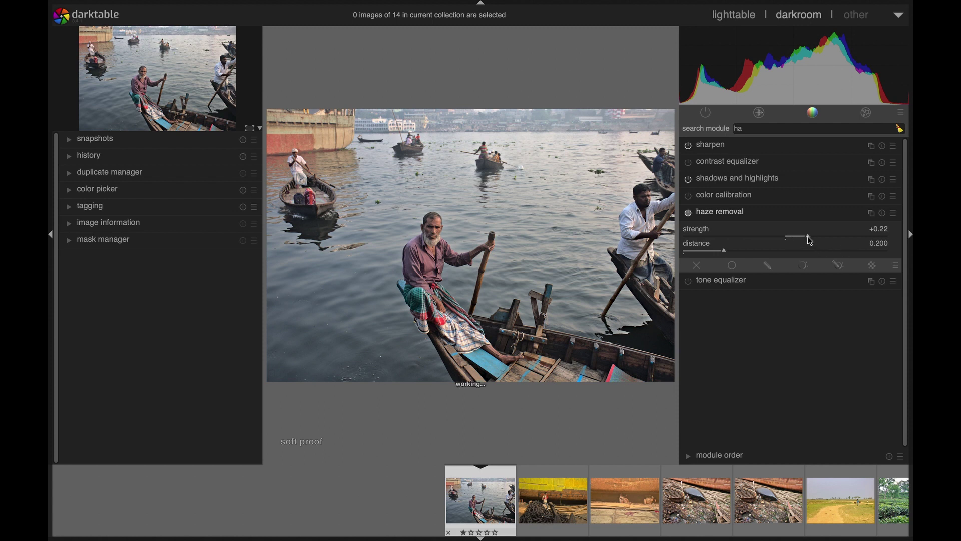
{"action": "left_click", "coordinate": [724, 213]}
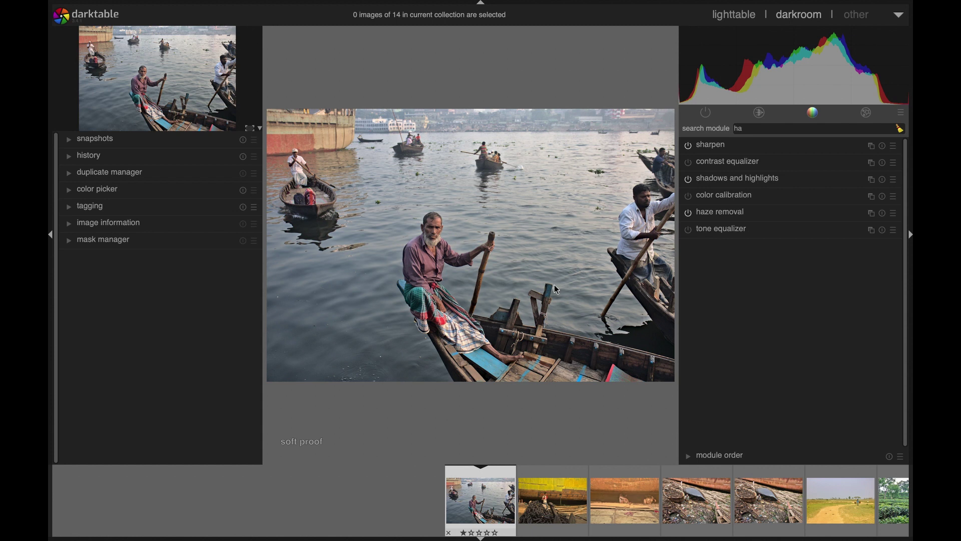
Shape the tone curve: shadow point near 23.0/30.5 and an added point near 66.9/67.8.
{"action": "double_click", "coordinate": [758, 131]}
{"action": "type", "text": "t"}
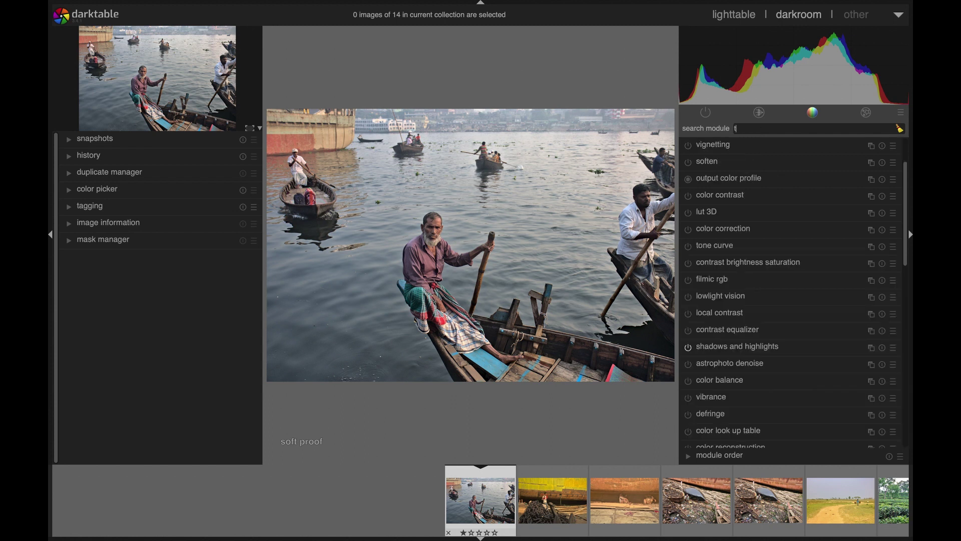
{"action": "type", "text": "o"}
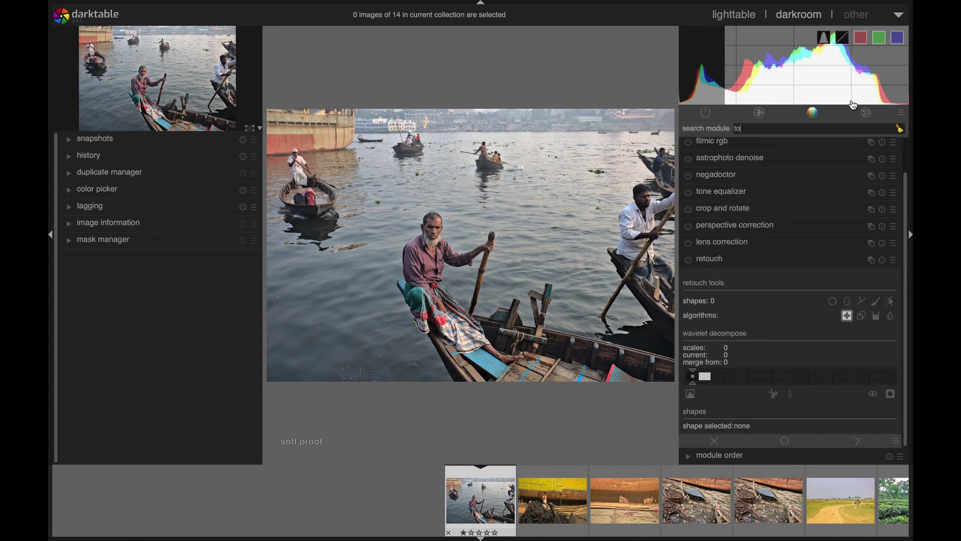
{"action": "left_click", "coordinate": [815, 113]}
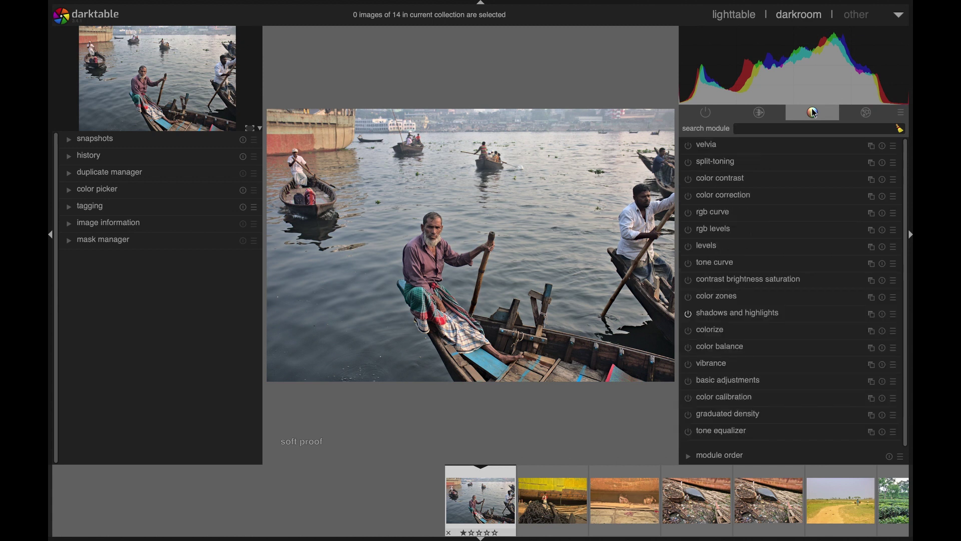
{"action": "left_click", "coordinate": [710, 264]}
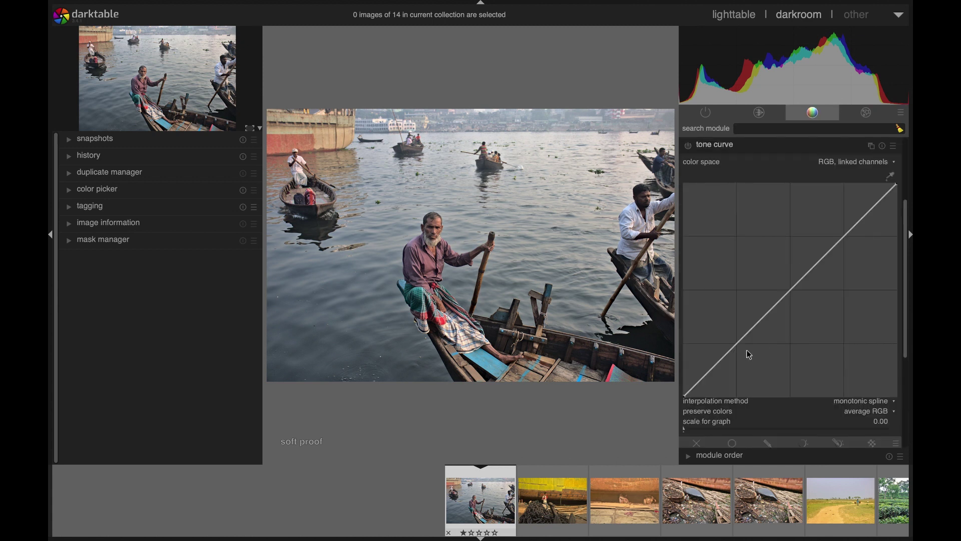
{"action": "left_click_drag", "start_coordinate": [740, 344], "coordinate": [732, 333]}
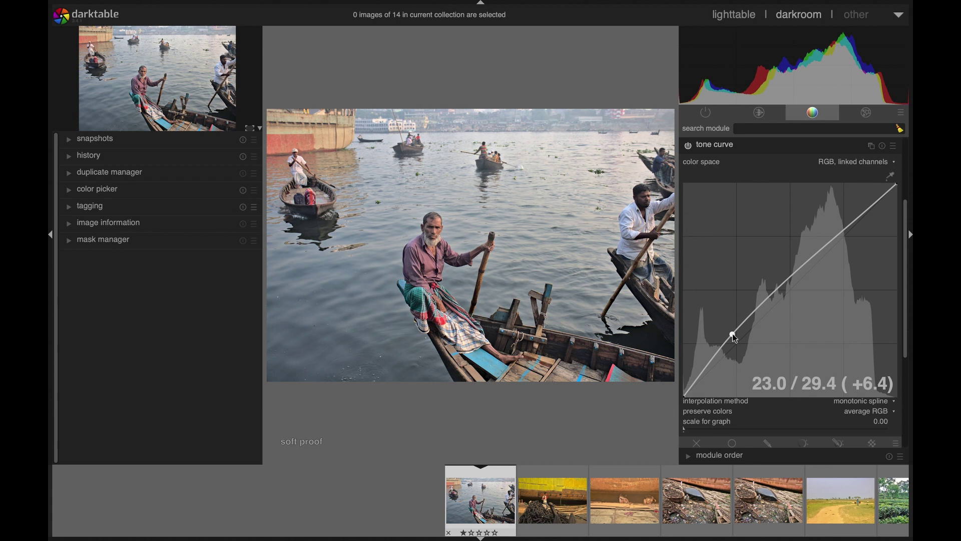
{"action": "left_click_drag", "start_coordinate": [732, 333], "coordinate": [733, 334]}
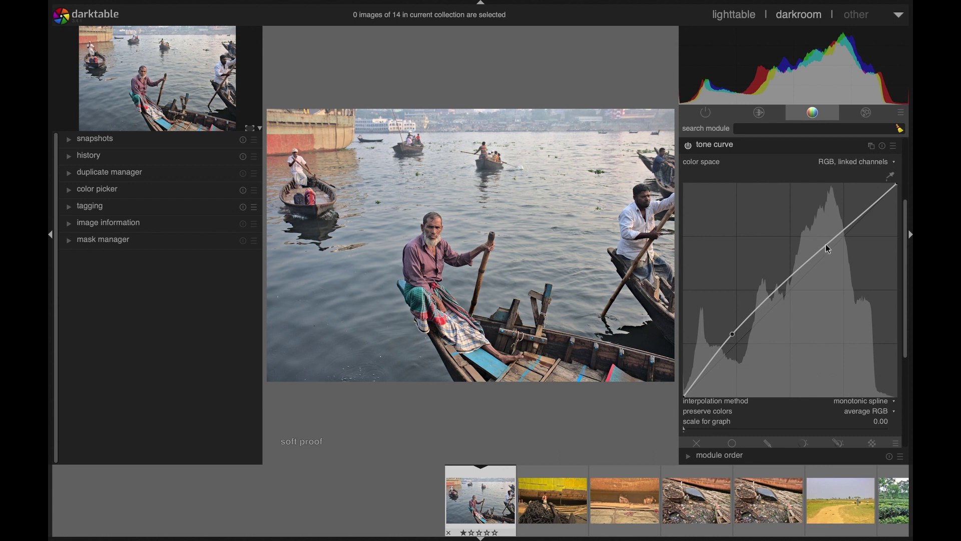
{"action": "left_click_drag", "start_coordinate": [825, 248], "coordinate": [827, 251]}
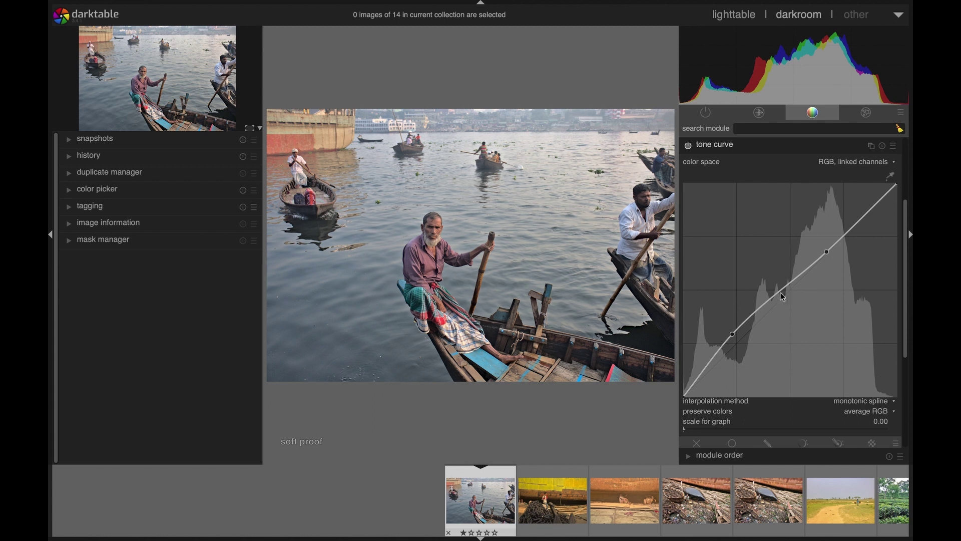
{"action": "left_click_drag", "start_coordinate": [734, 333], "coordinate": [733, 331]}
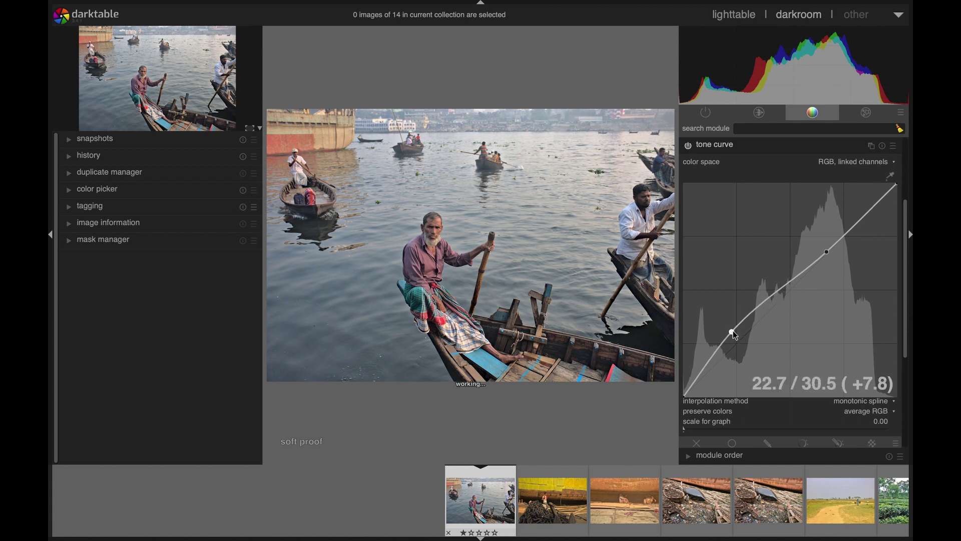
{"action": "left_click", "coordinate": [746, 149]}
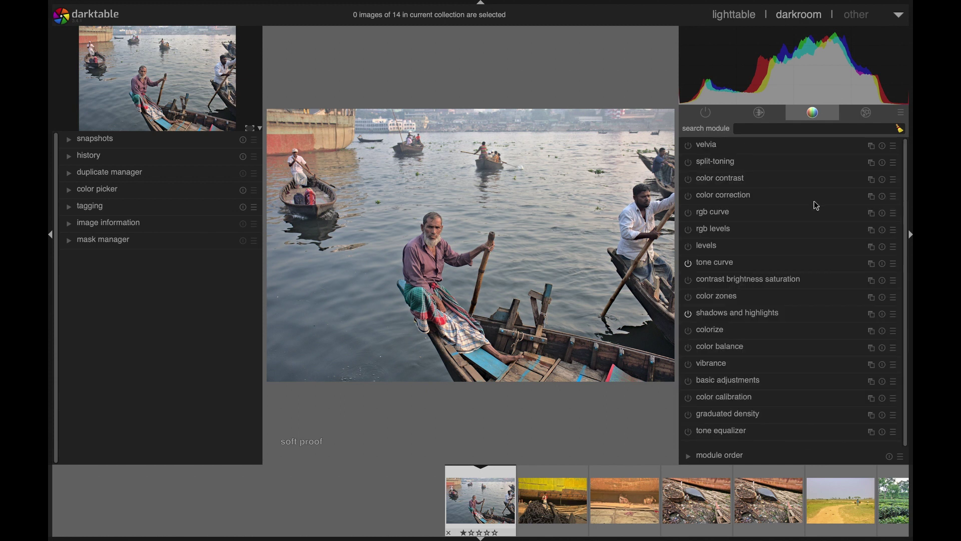
Find tone equalizer via search 'ton' and show its simple per-band sliders, all +0.00 EV.
{"action": "left_click", "coordinate": [777, 129]}
{"action": "type", "text": "ton"}
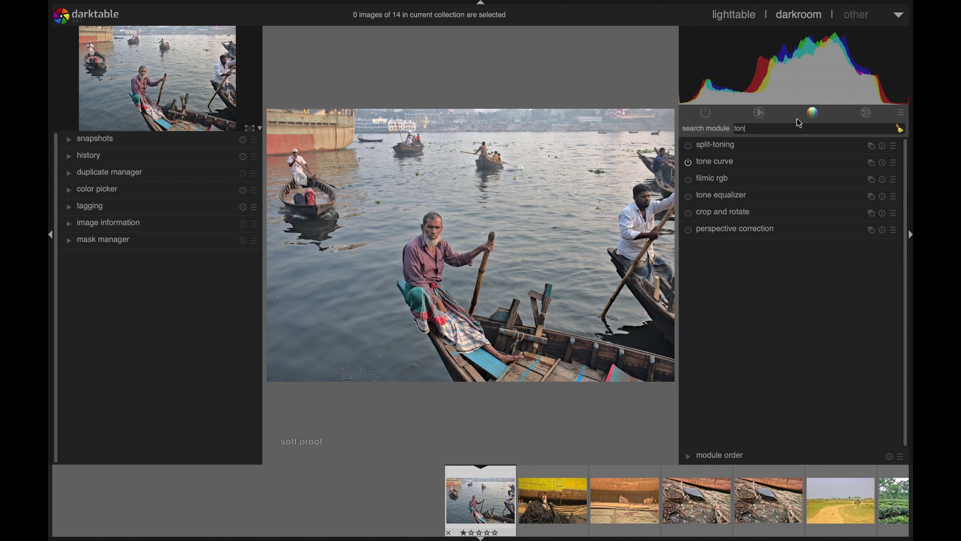
{"action": "left_click", "coordinate": [692, 198]}
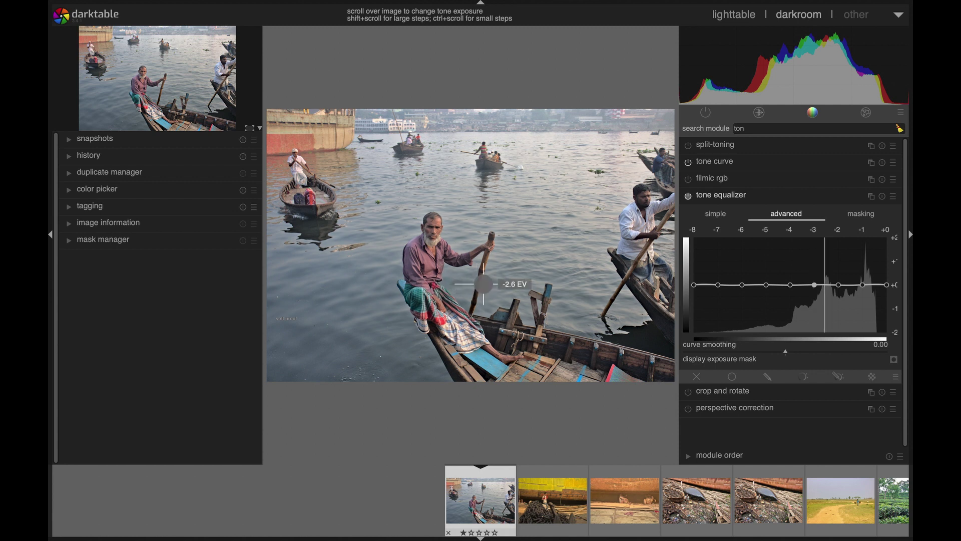
{"action": "left_click", "coordinate": [710, 219]}
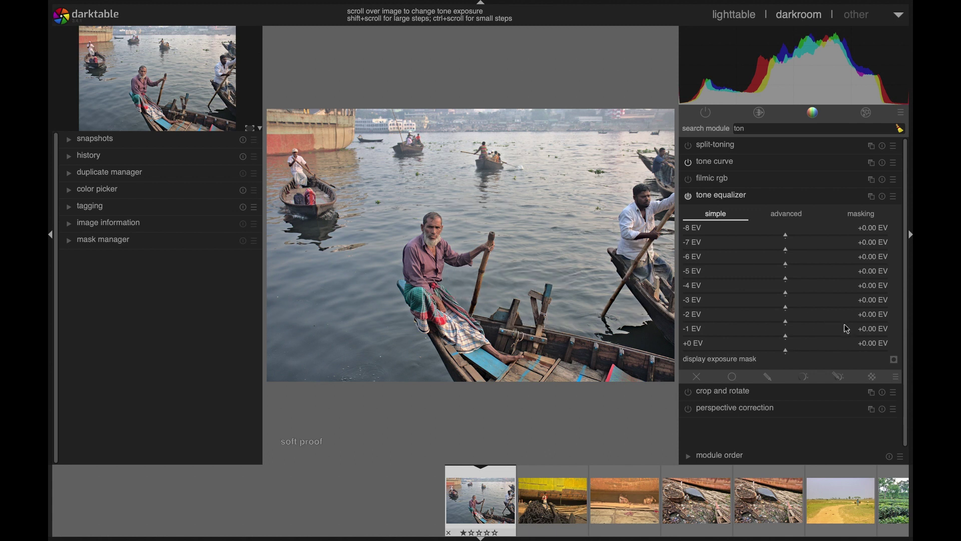
With the exposure mask shown, pull the -7 EV band down to -0.23 EV, then hide the mask.
{"action": "left_click", "coordinate": [896, 361]}
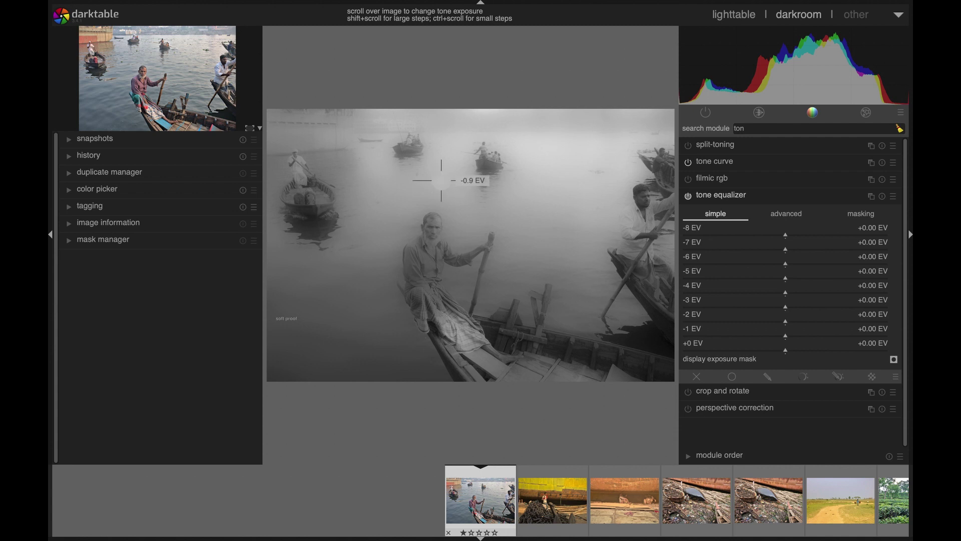
{"action": "scroll", "coordinate": [779, 249], "scroll_direction": "down", "scroll_amount": 2}
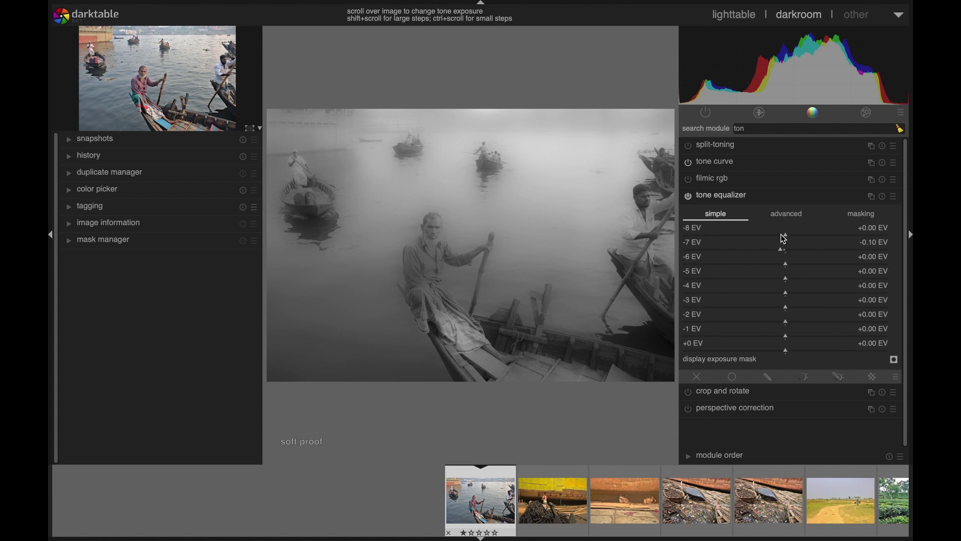
{"action": "scroll", "coordinate": [784, 239], "scroll_direction": "down", "scroll_amount": 2}
{"action": "scroll", "coordinate": [780, 235], "scroll_direction": "down", "scroll_amount": 2}
{"action": "scroll", "coordinate": [779, 248], "scroll_direction": "down", "scroll_amount": 2}
{"action": "scroll", "coordinate": [784, 338], "scroll_direction": "down", "scroll_amount": 2}
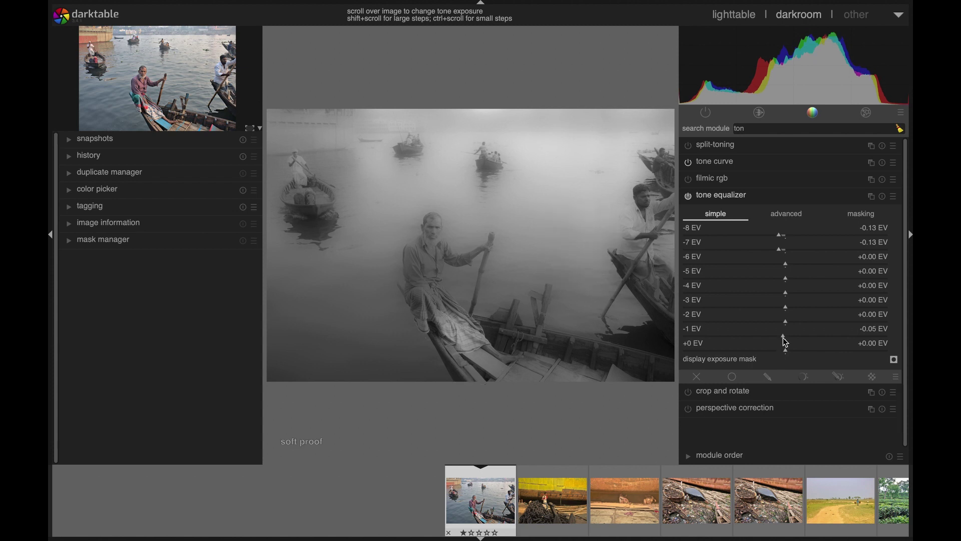
{"action": "scroll", "coordinate": [784, 339], "scroll_direction": "down", "scroll_amount": 1}
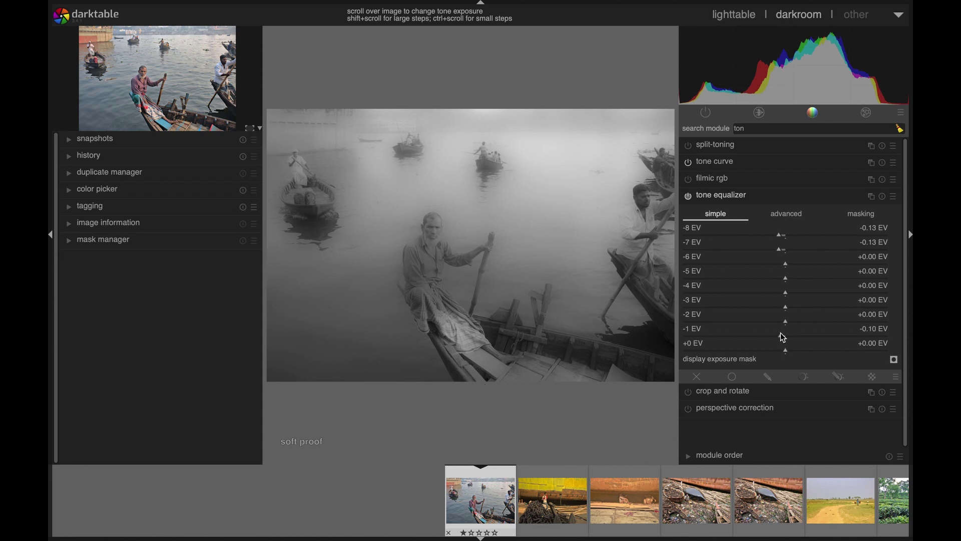
{"action": "scroll", "coordinate": [783, 325], "scroll_direction": "down", "scroll_amount": 2}
{"action": "left_click_drag", "start_coordinate": [784, 324], "coordinate": [785, 323]}
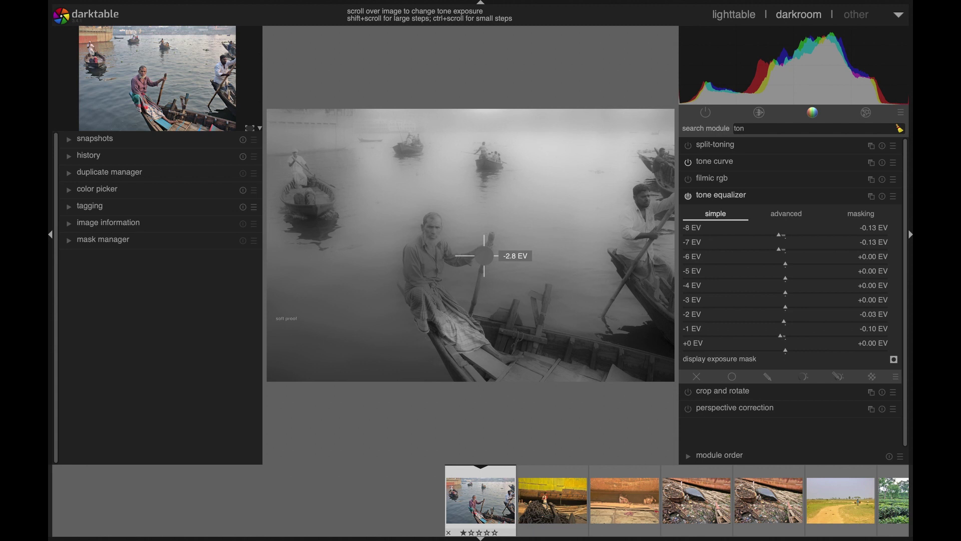
{"action": "scroll", "coordinate": [484, 256], "scroll_direction": "down", "scroll_amount": 1}
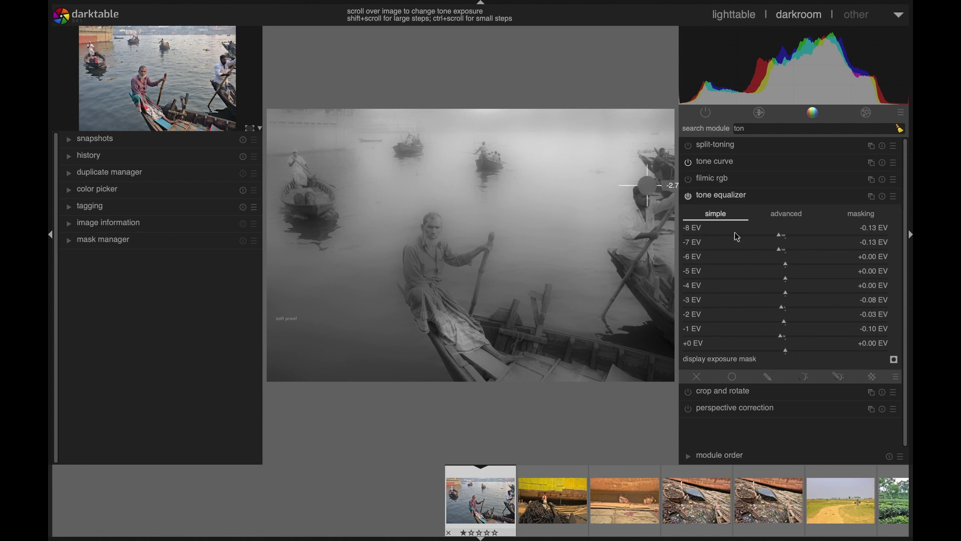
{"action": "scroll", "coordinate": [774, 250], "scroll_direction": "down", "scroll_amount": 1}
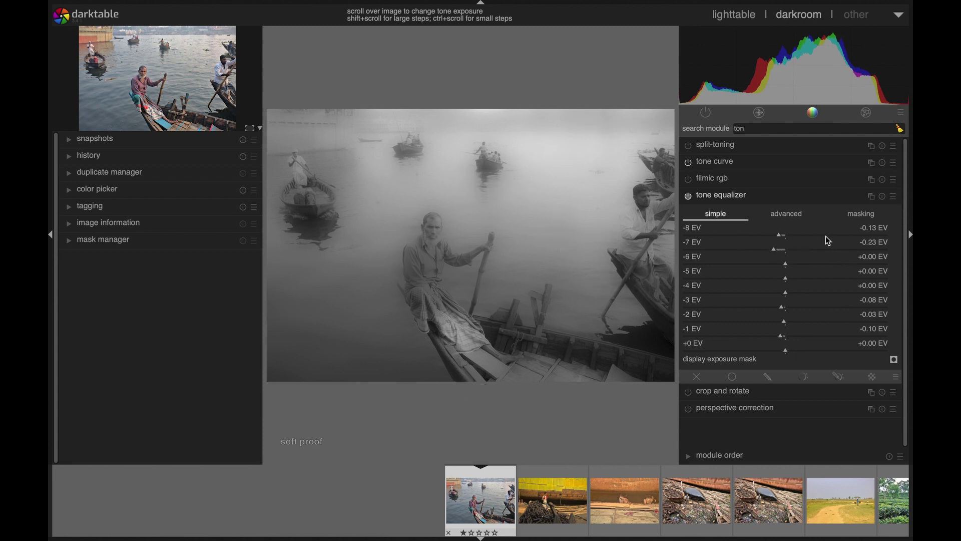
{"action": "left_click", "coordinate": [895, 361]}
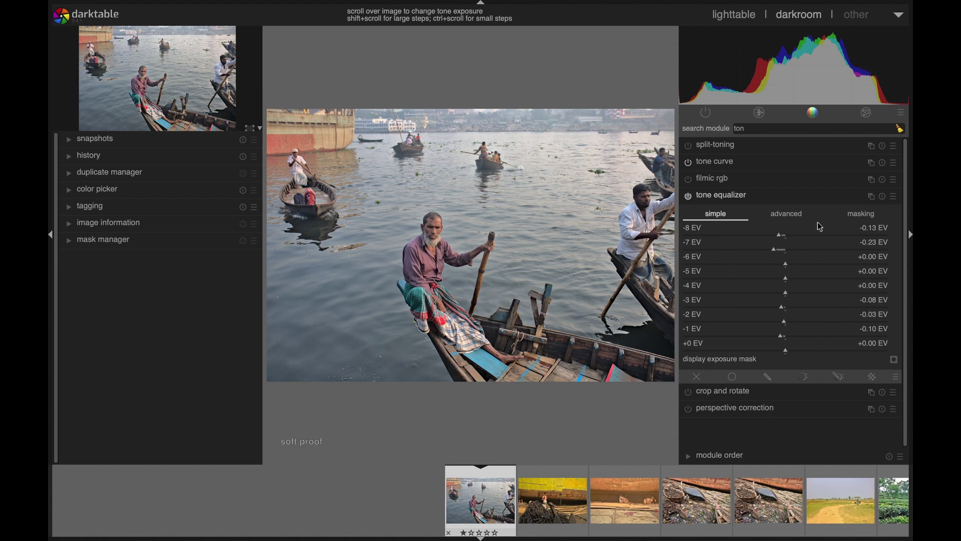
Turn on color contrast with green-magenta at 1.07 and blue-yellow at 1.17.
{"action": "left_click", "coordinate": [764, 202]}
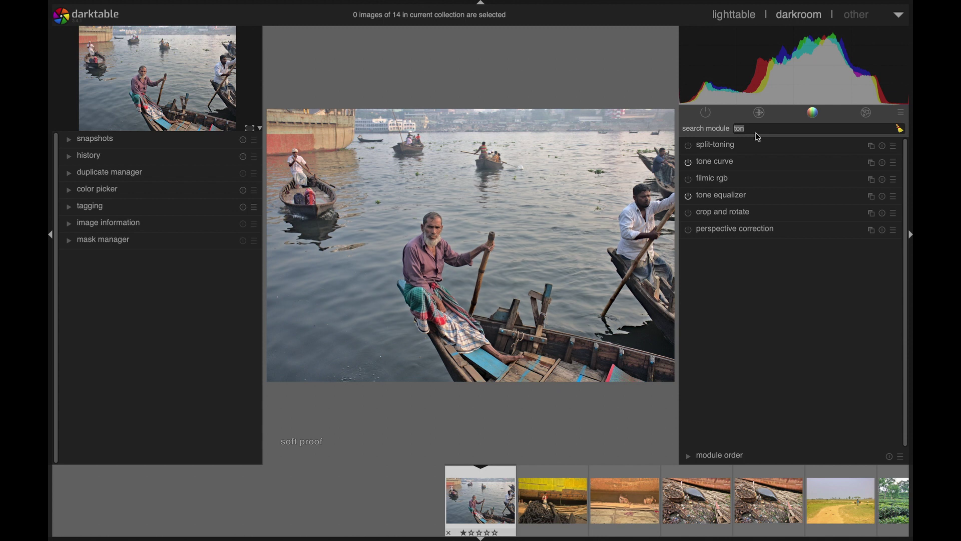
{"action": "left_click", "coordinate": [813, 113]}
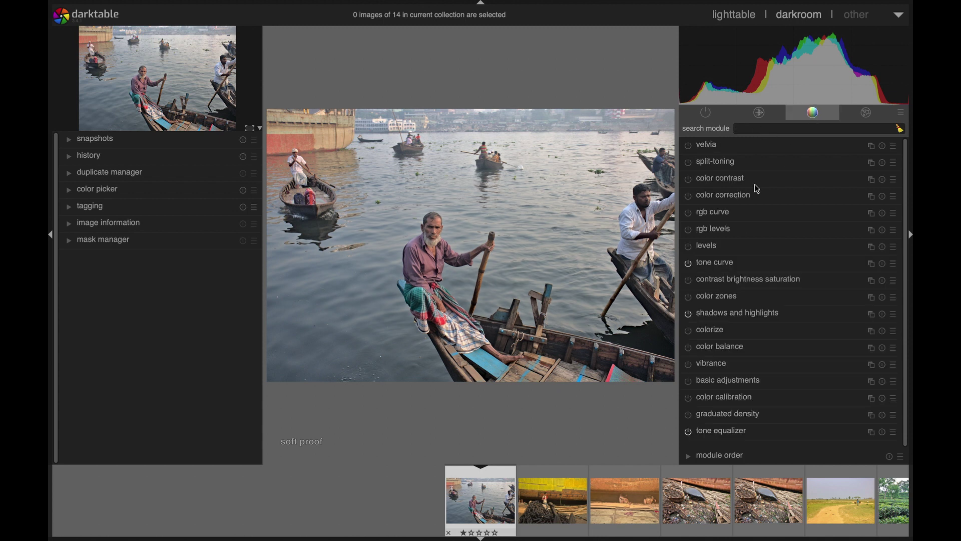
{"action": "left_click", "coordinate": [723, 179]}
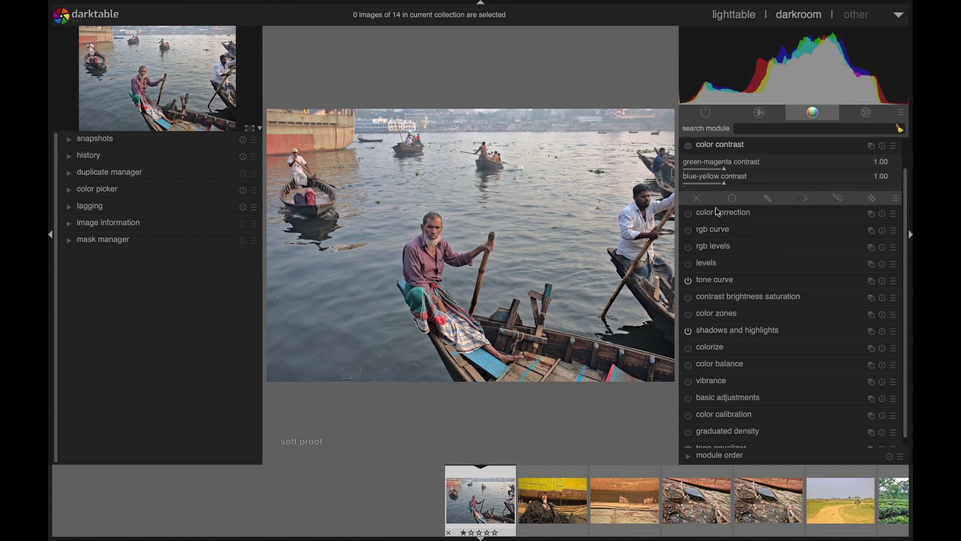
{"action": "left_click", "coordinate": [731, 184]}
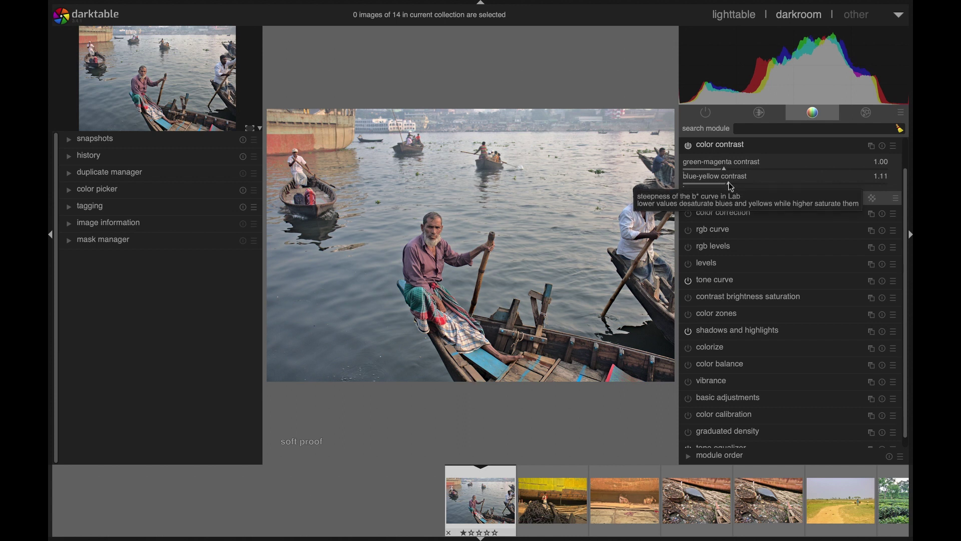
{"action": "left_click", "coordinate": [727, 169]}
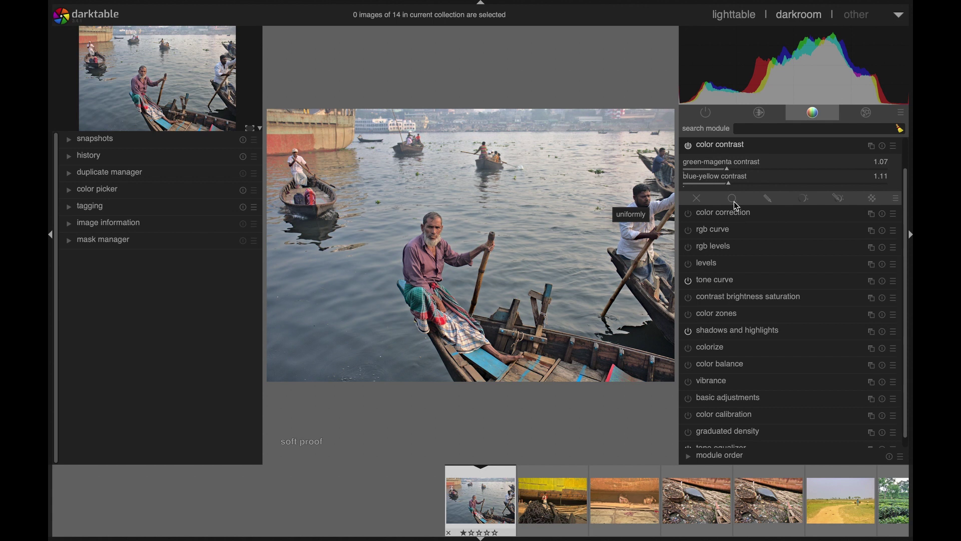
{"action": "left_click", "coordinate": [731, 184]}
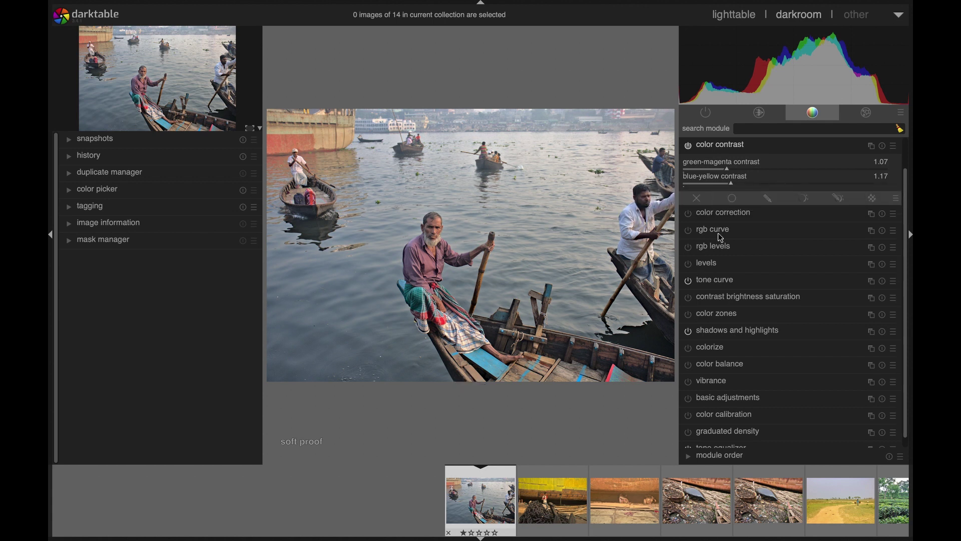
Sample the red hues in color zones and lift their lightness and saturation curves slightly.
{"action": "left_click", "coordinate": [723, 144]}
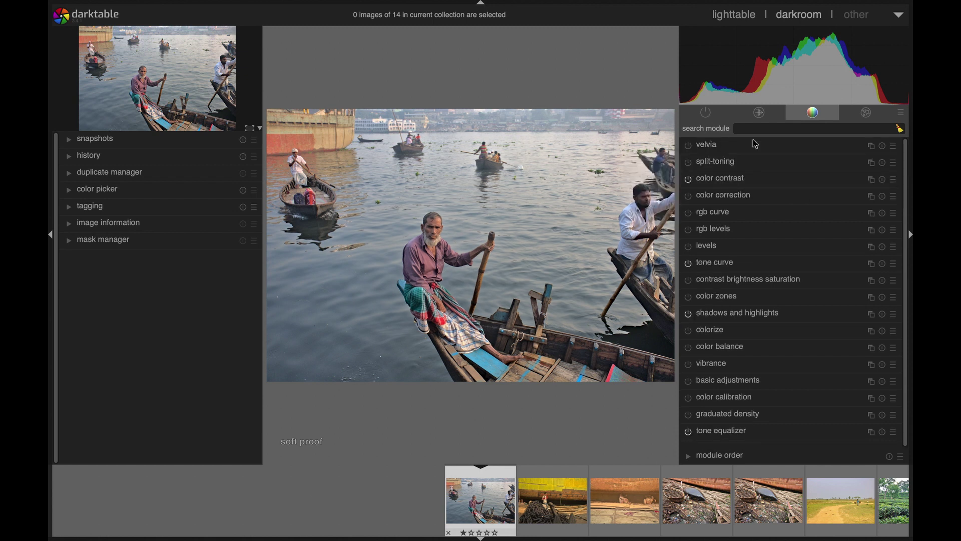
{"action": "left_click", "coordinate": [726, 296]}
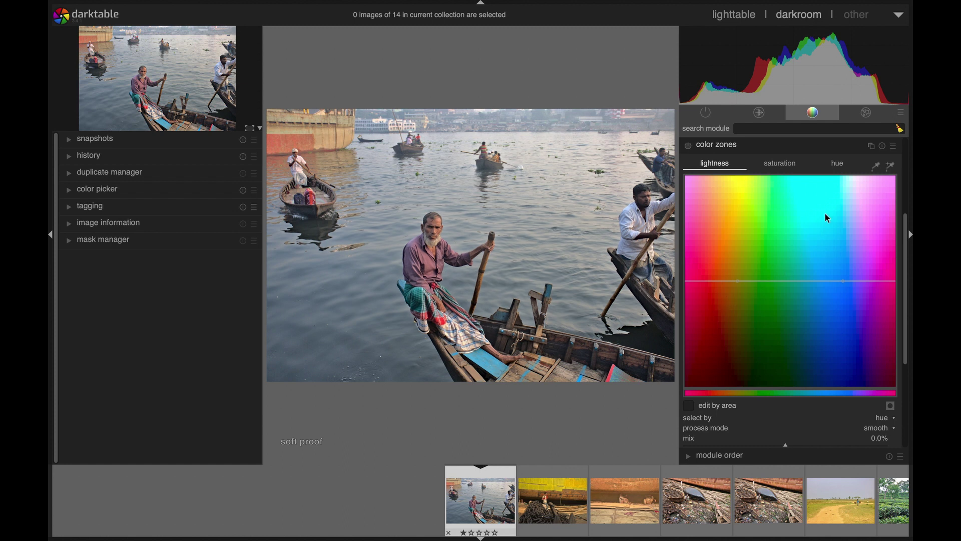
{"action": "left_click", "coordinate": [874, 169]}
{"action": "left_click_drag", "start_coordinate": [471, 246], "coordinate": [573, 206]}
{"action": "left_click_drag", "start_coordinate": [733, 279], "coordinate": [736, 283]}
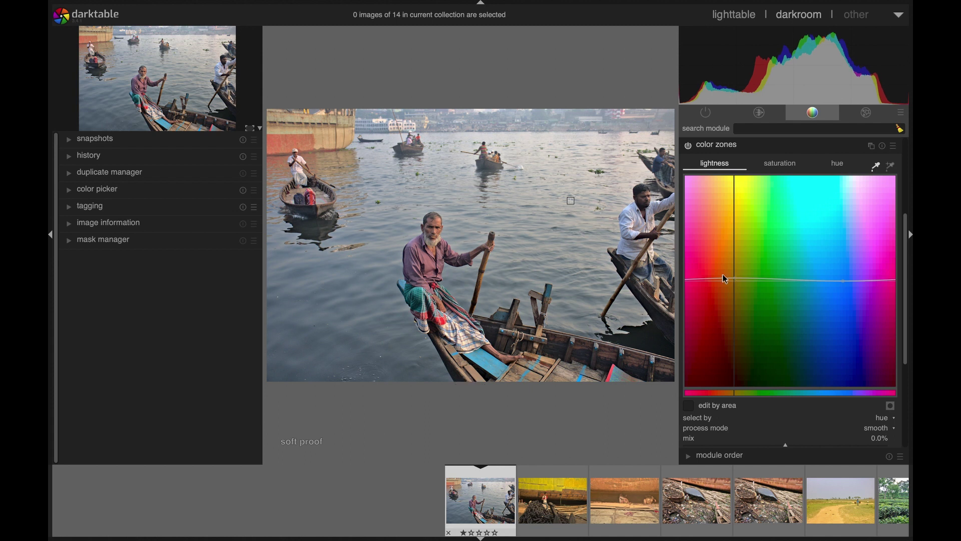
{"action": "left_click", "coordinate": [769, 172]}
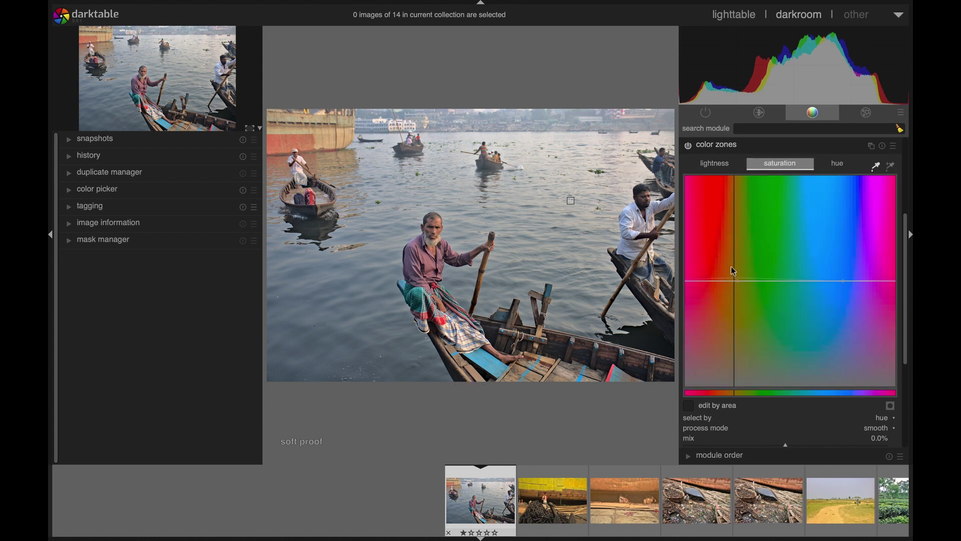
{"action": "left_click_drag", "start_coordinate": [737, 283], "coordinate": [734, 277]}
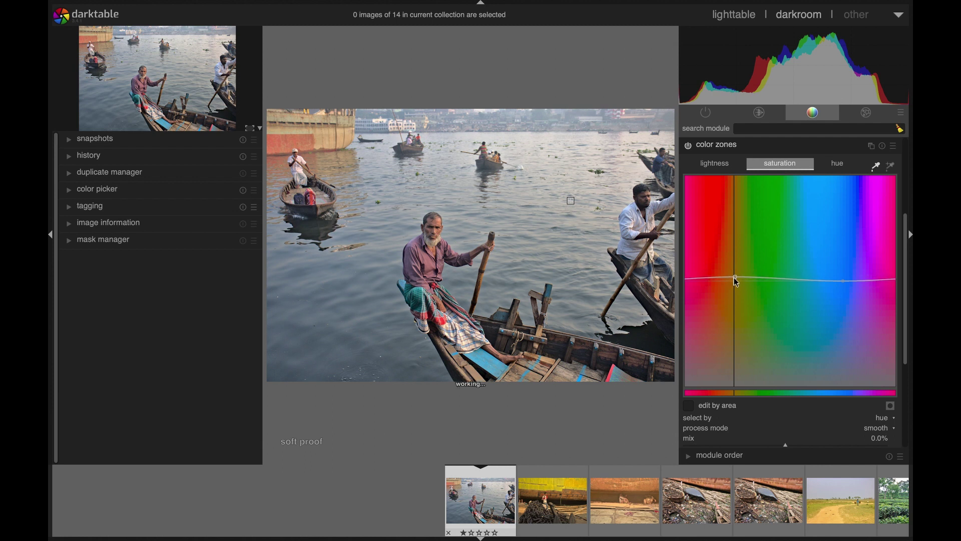
{"action": "left_click", "coordinate": [763, 148]}
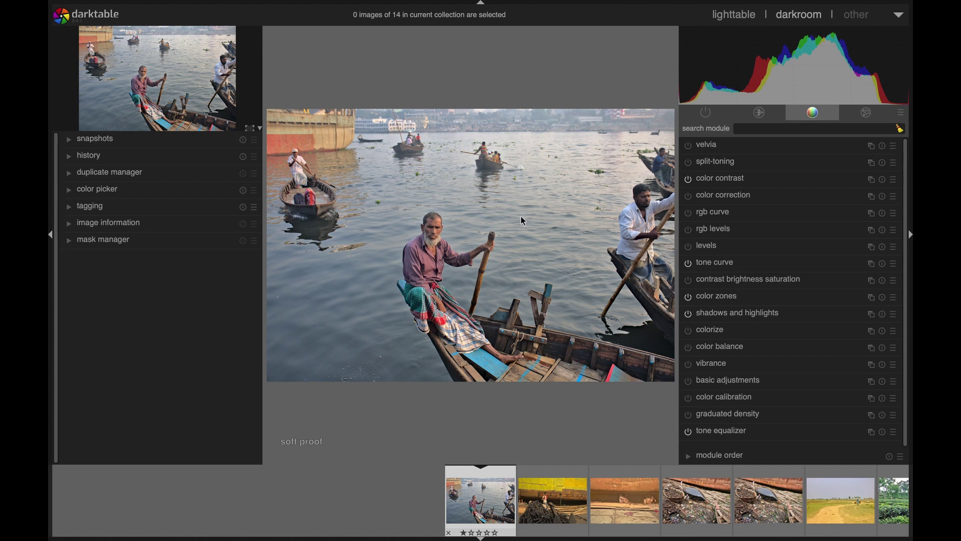
Lower the red nodes on both the color zones lightness and saturation curves a little.
{"action": "left_click", "coordinate": [719, 301]}
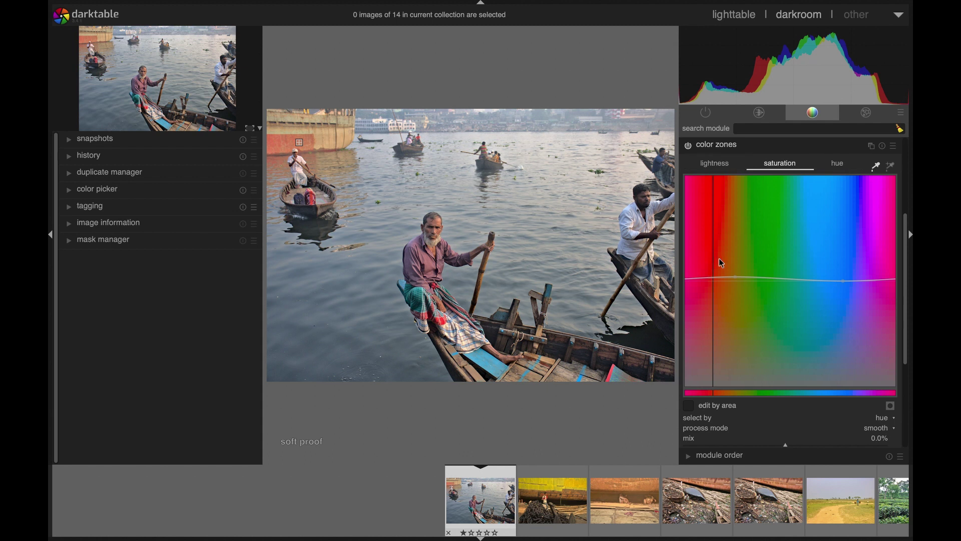
{"action": "left_click", "coordinate": [714, 164]}
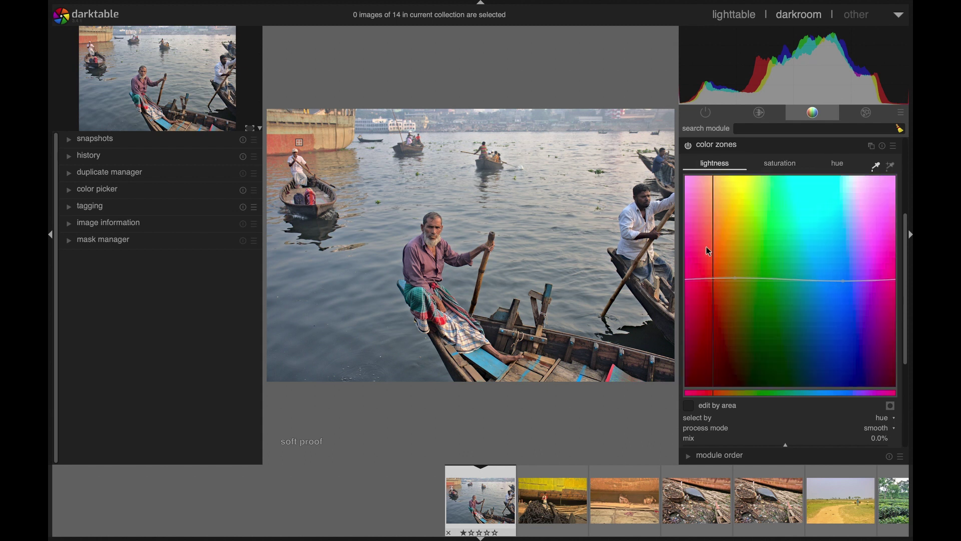
{"action": "left_click_drag", "start_coordinate": [713, 277], "coordinate": [713, 281]}
{"action": "left_click", "coordinate": [780, 163]}
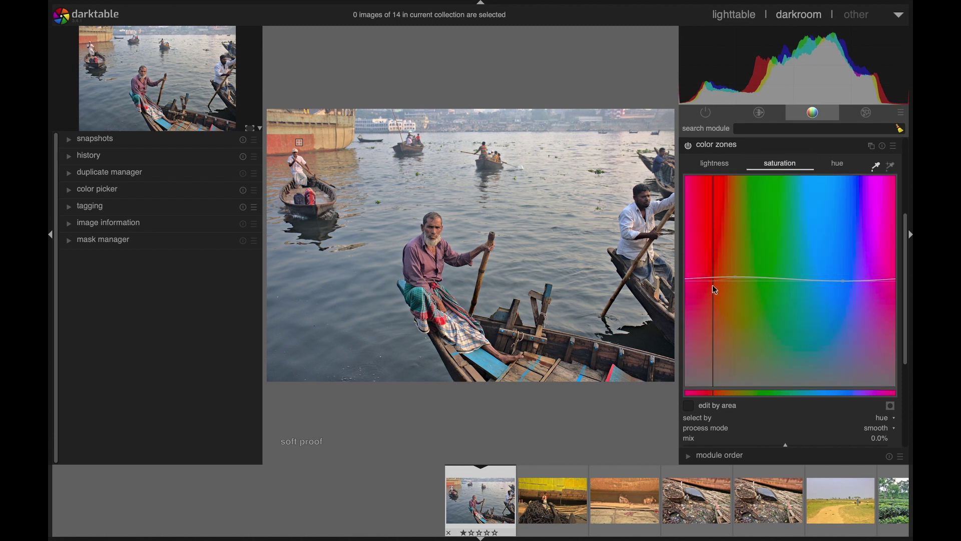
{"action": "left_click_drag", "start_coordinate": [713, 276], "coordinate": [713, 281]}
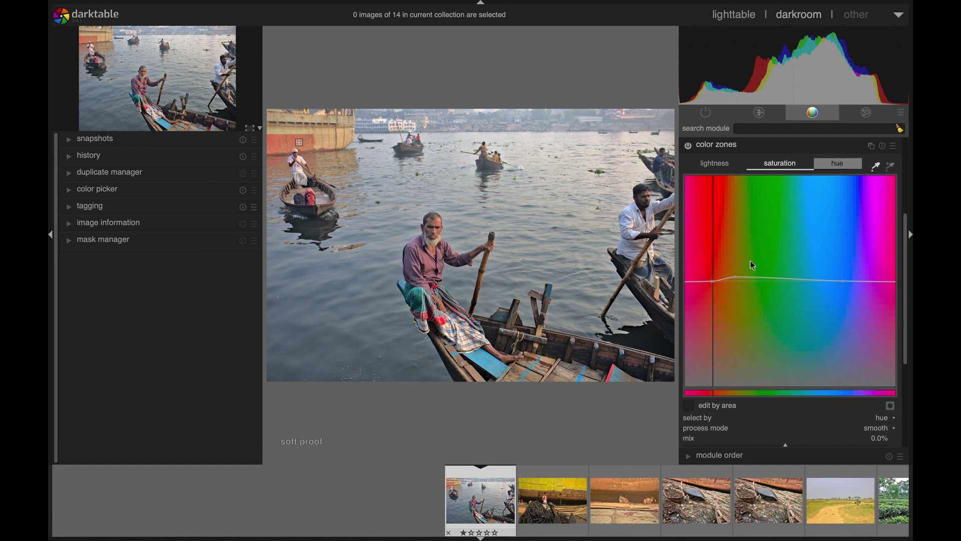
{"action": "left_click_drag", "start_coordinate": [712, 281], "coordinate": [712, 283]}
{"action": "left_click", "coordinate": [715, 163]}
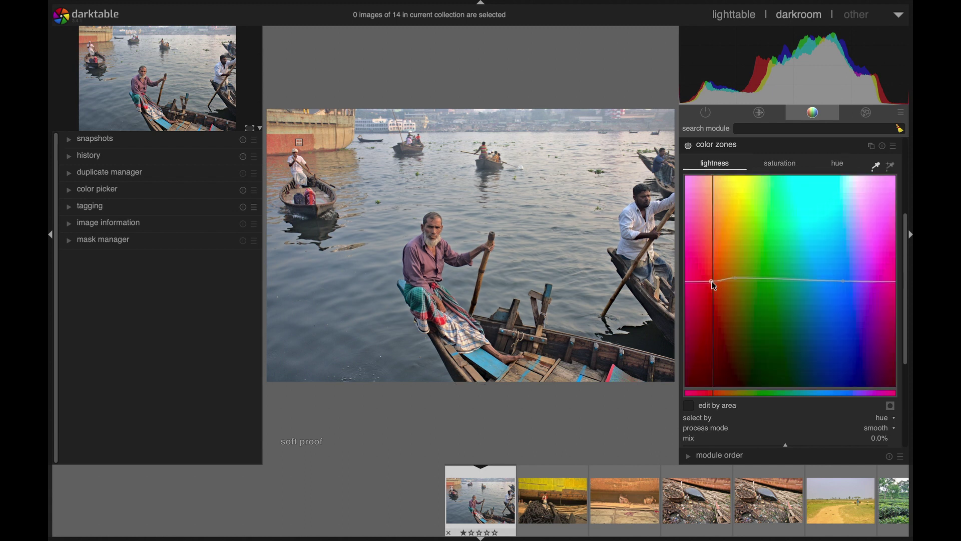
{"action": "left_click_drag", "start_coordinate": [712, 284], "coordinate": [713, 286]}
{"action": "left_click", "coordinate": [744, 149]}
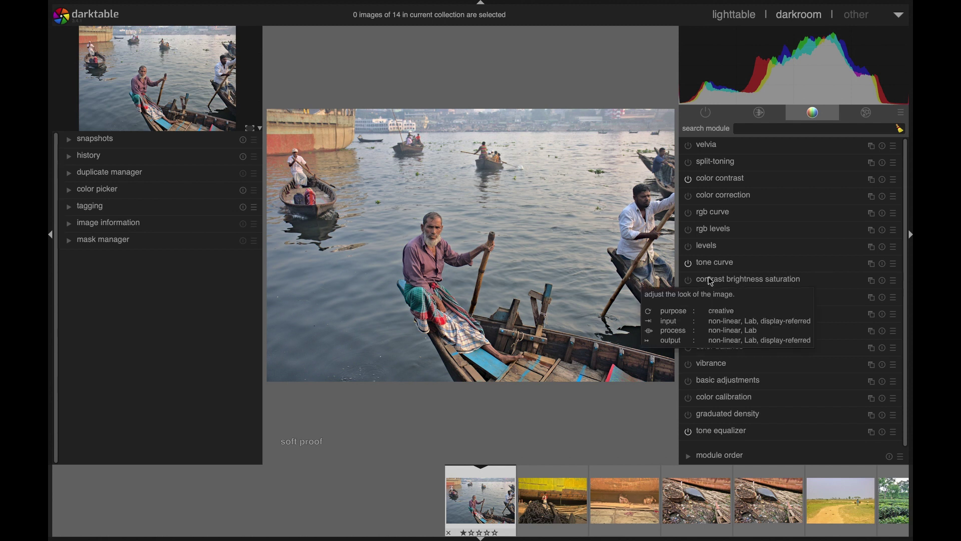
Turn on vibrance at 26%.
{"action": "left_click", "coordinate": [723, 365]}
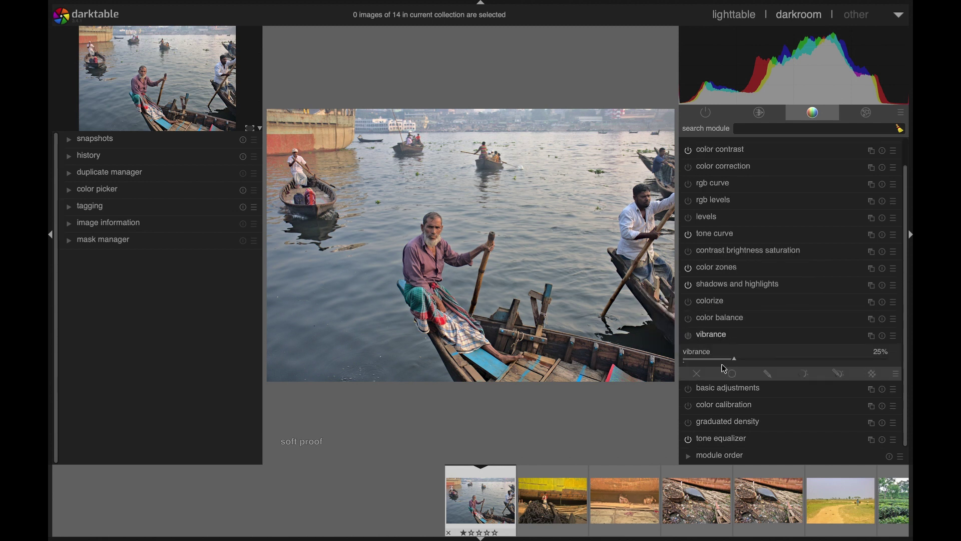
{"action": "left_click_drag", "start_coordinate": [736, 361], "coordinate": [737, 361]}
{"action": "left_click", "coordinate": [728, 337]}
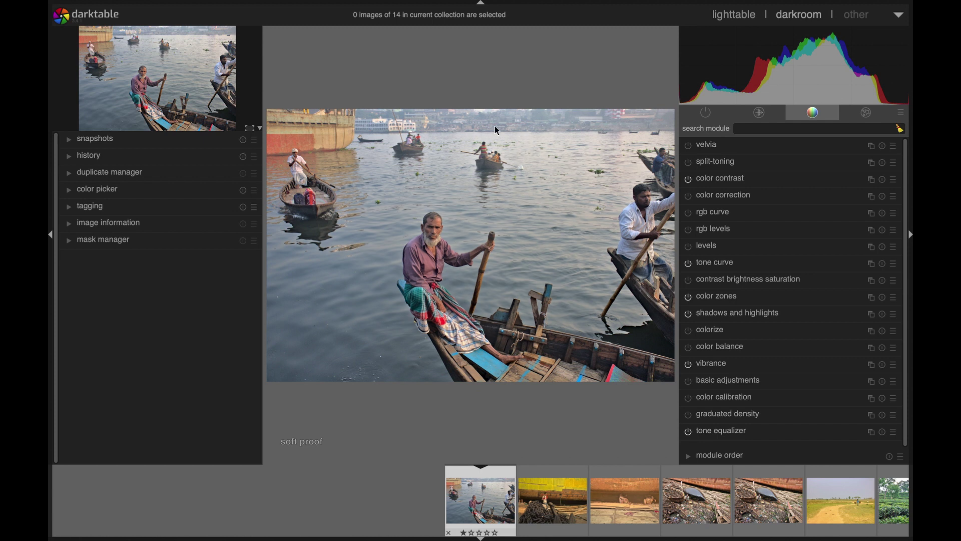
Find haze removal with a search for 'h' and set its strength to +0.25.
{"action": "left_click", "coordinate": [781, 128]}
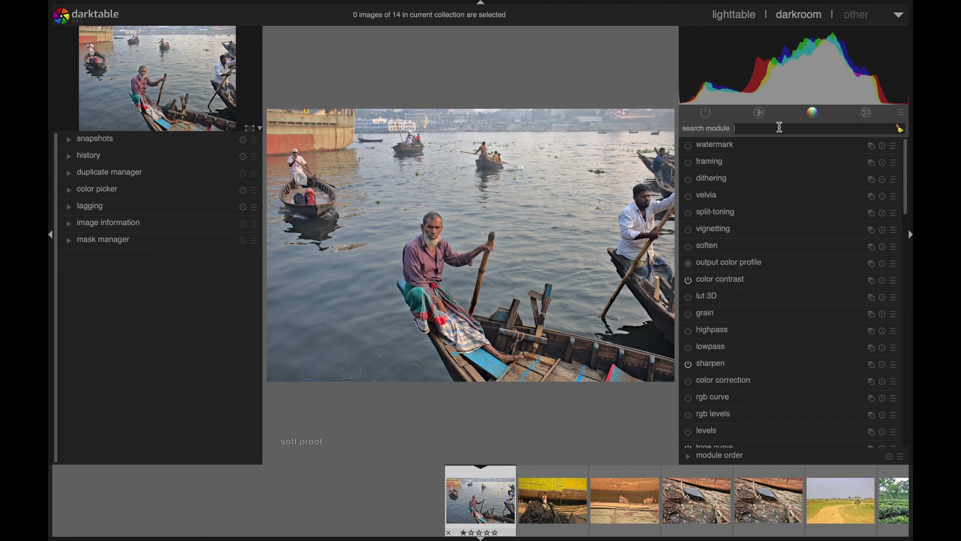
{"action": "type", "text": "h"}
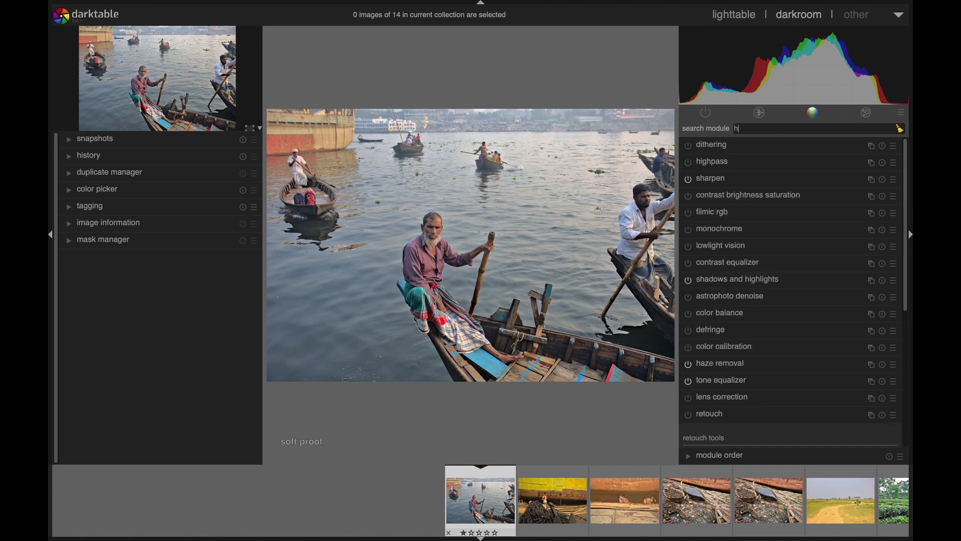
{"action": "left_click", "coordinate": [709, 365]}
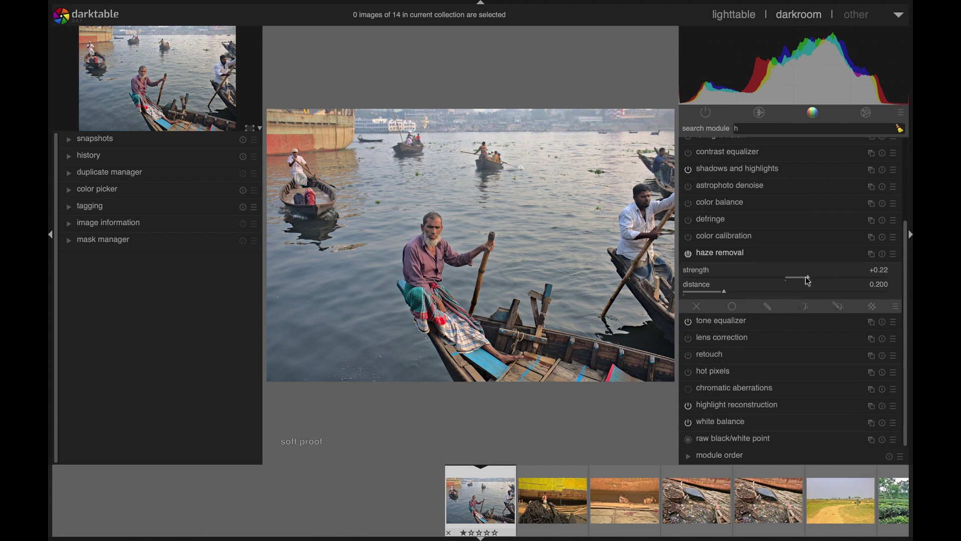
{"action": "left_click_drag", "start_coordinate": [810, 279], "coordinate": [810, 278]}
{"action": "scroll", "coordinate": [810, 277], "scroll_direction": "up", "scroll_amount": 2}
{"action": "scroll", "coordinate": [831, 329], "scroll_direction": "up", "scroll_amount": 4}
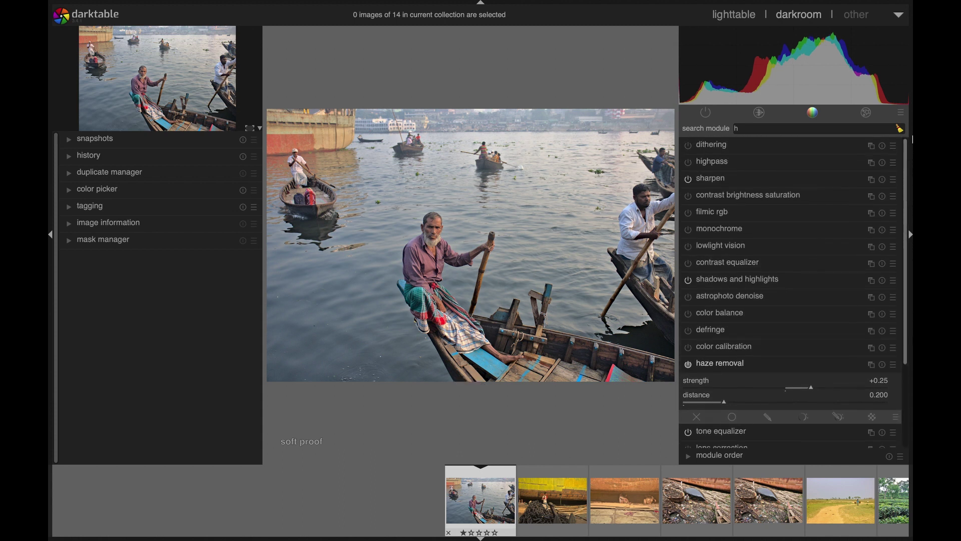
{"action": "left_click", "coordinate": [762, 363]}
{"action": "scroll", "coordinate": [724, 353], "scroll_direction": "down", "scroll_amount": 2}
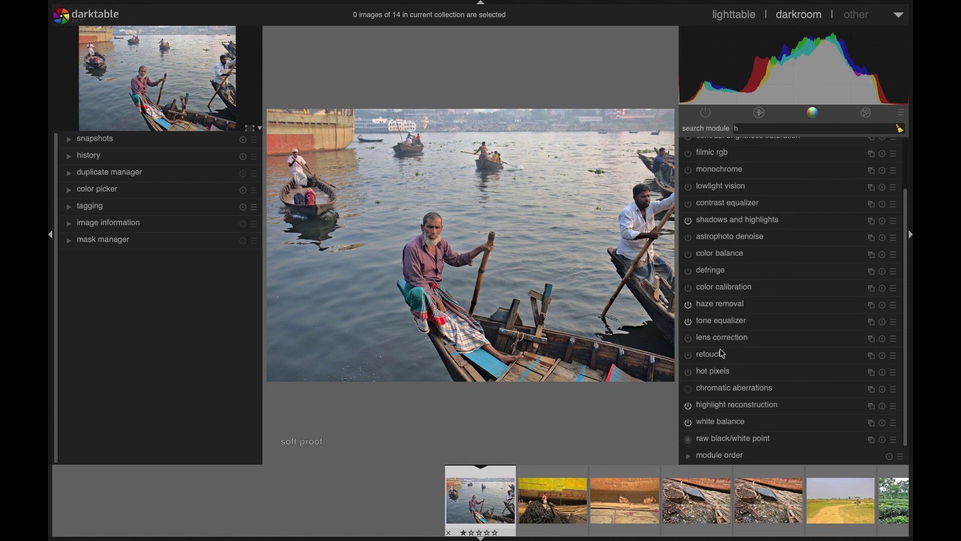
List only the active modules and confine sharpen to an elliptical drawn mask over the boatman.
{"action": "left_click", "coordinate": [706, 112]}
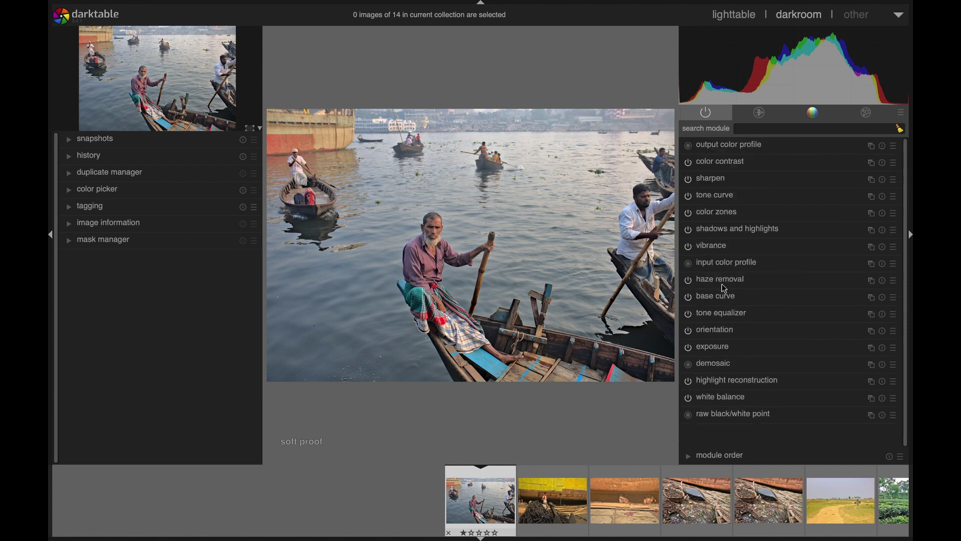
{"action": "left_click", "coordinate": [711, 175]}
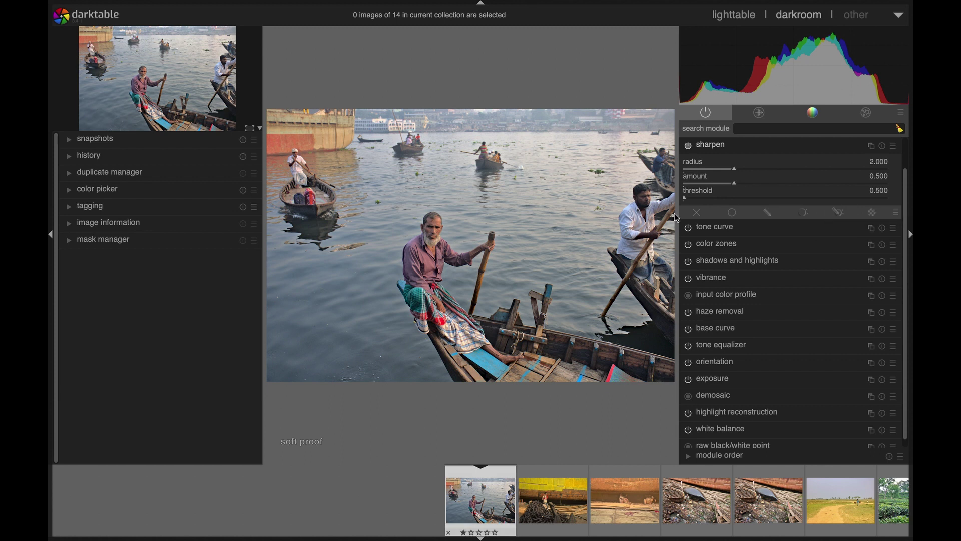
{"action": "left_click", "coordinate": [841, 216]}
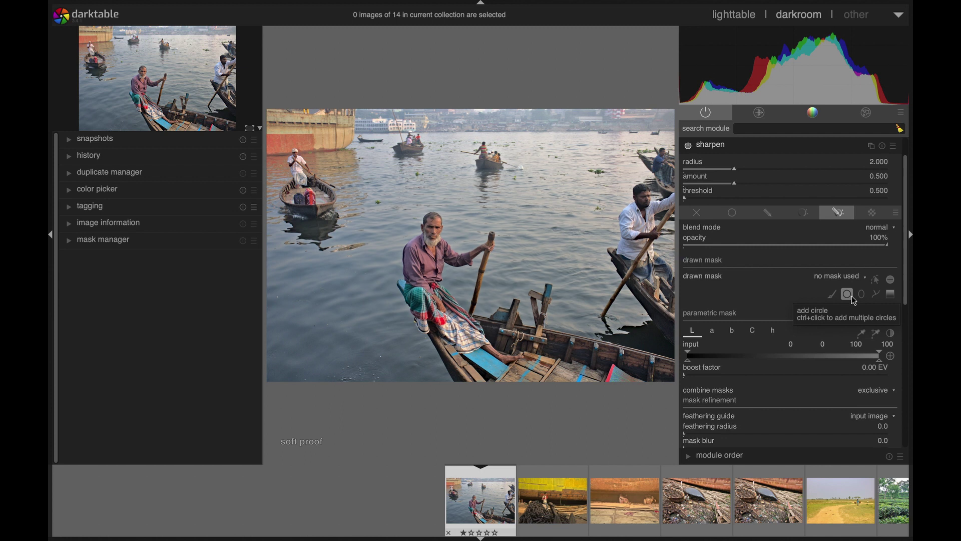
{"action": "left_click", "coordinate": [855, 301]}
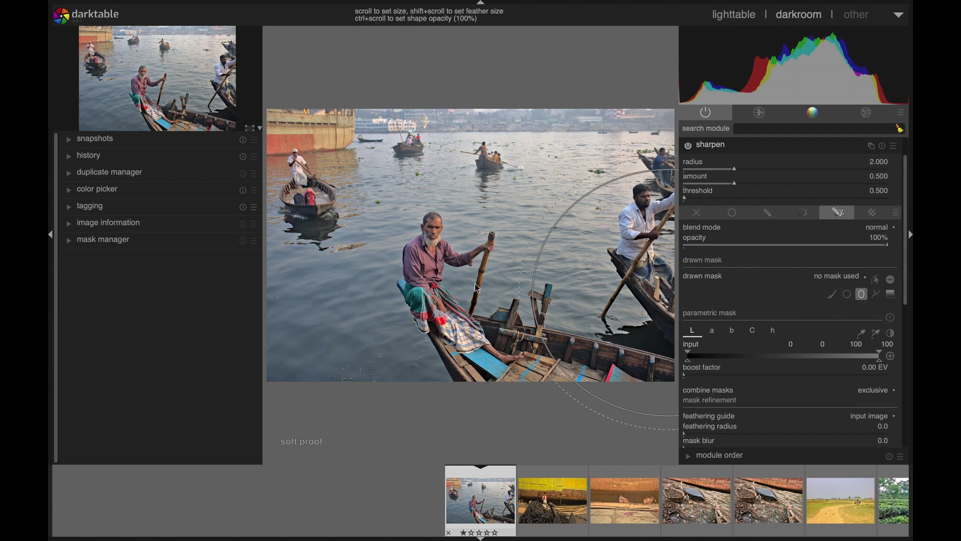
{"action": "left_click", "coordinate": [494, 325]}
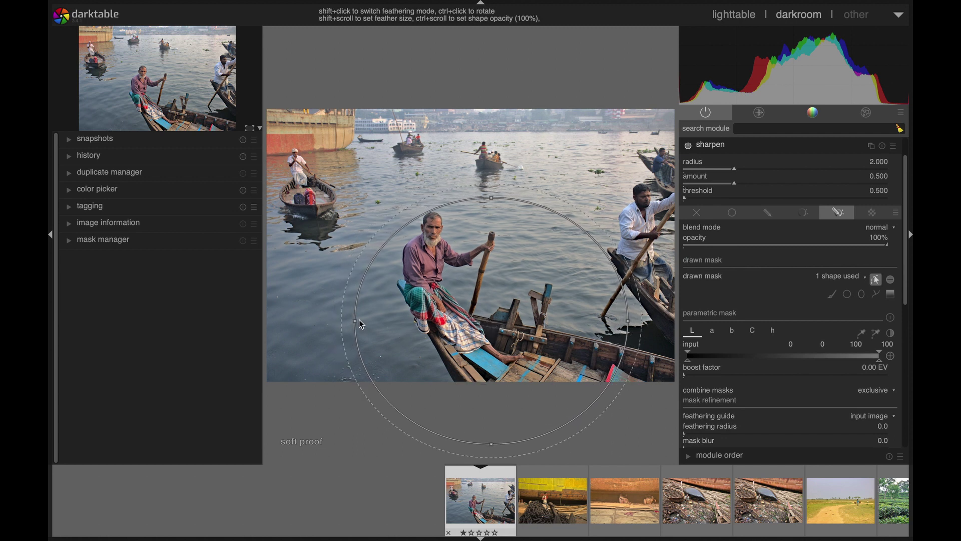
{"action": "left_click_drag", "start_coordinate": [361, 325], "coordinate": [368, 325]}
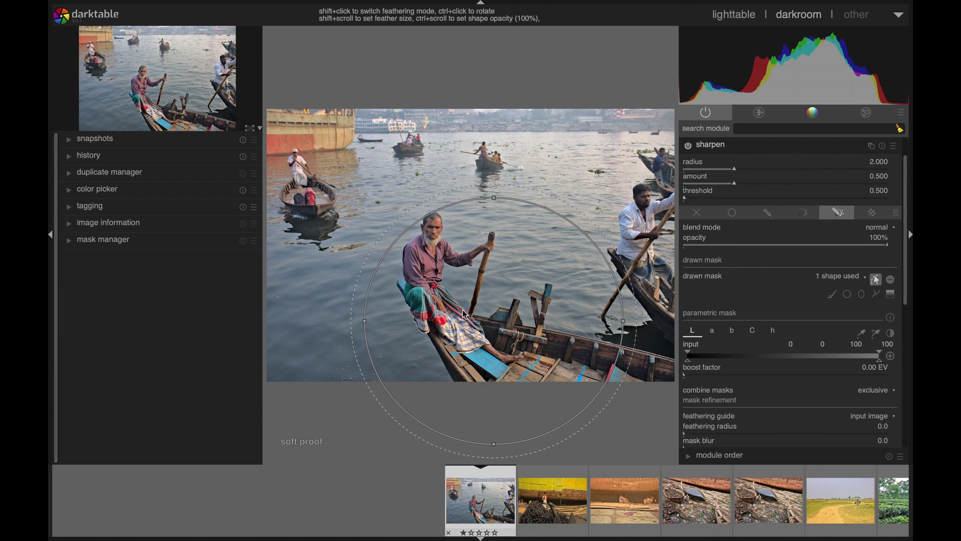
{"action": "left_click_drag", "start_coordinate": [466, 318], "coordinate": [465, 314]}
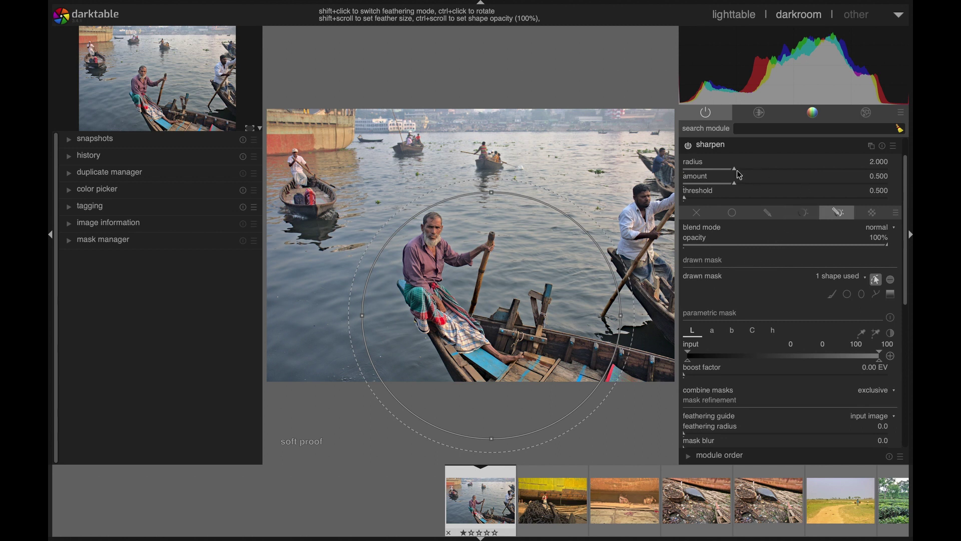
Raise sharpen radius to 2.135 and amount to 0.516.
{"action": "left_click", "coordinate": [738, 171]}
{"action": "left_click", "coordinate": [737, 181]}
{"action": "left_click", "coordinate": [739, 171]}
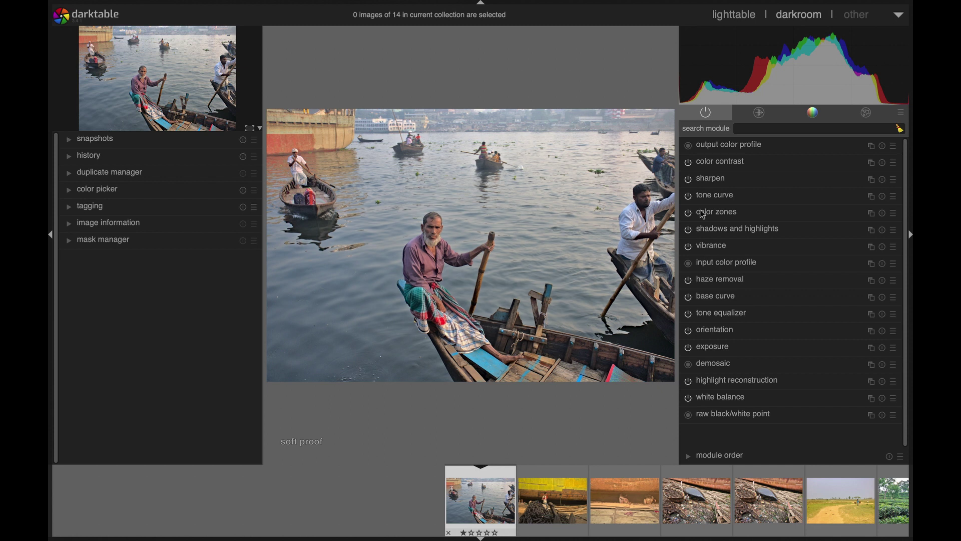
Search 'lo' and limit local contrast to an ellipse mask drawn over the boatman.
{"action": "type", "text": "lo"}
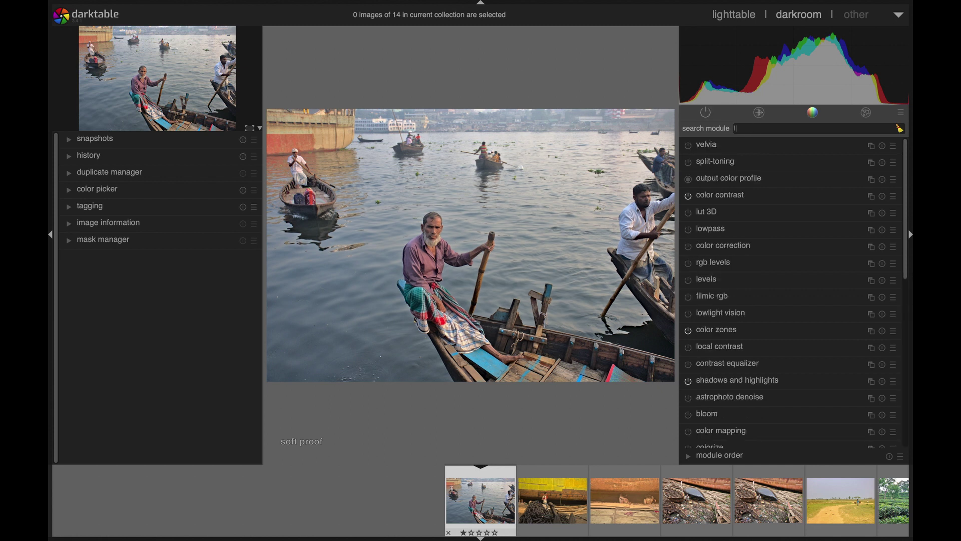
{"action": "left_click", "coordinate": [707, 247]}
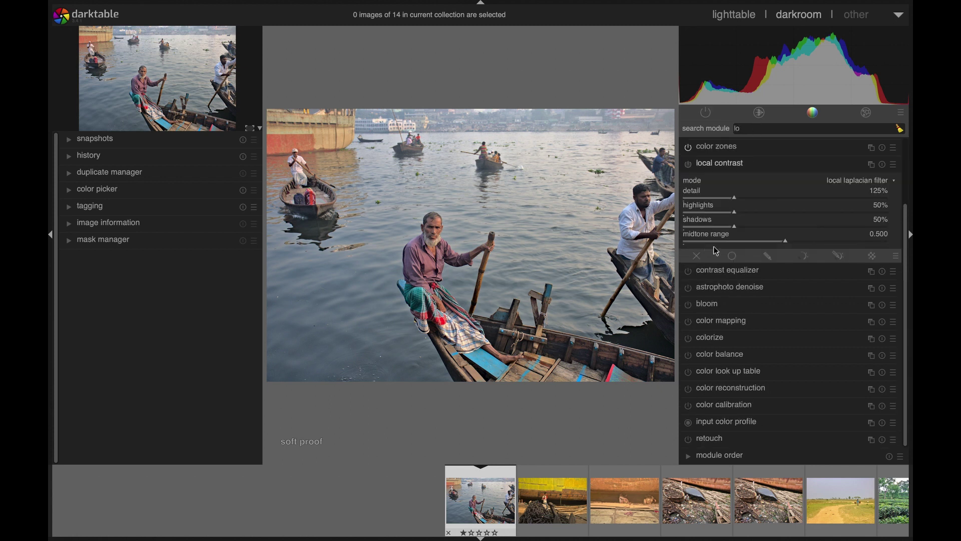
{"action": "left_click", "coordinate": [839, 255]}
{"action": "left_click", "coordinate": [862, 337]}
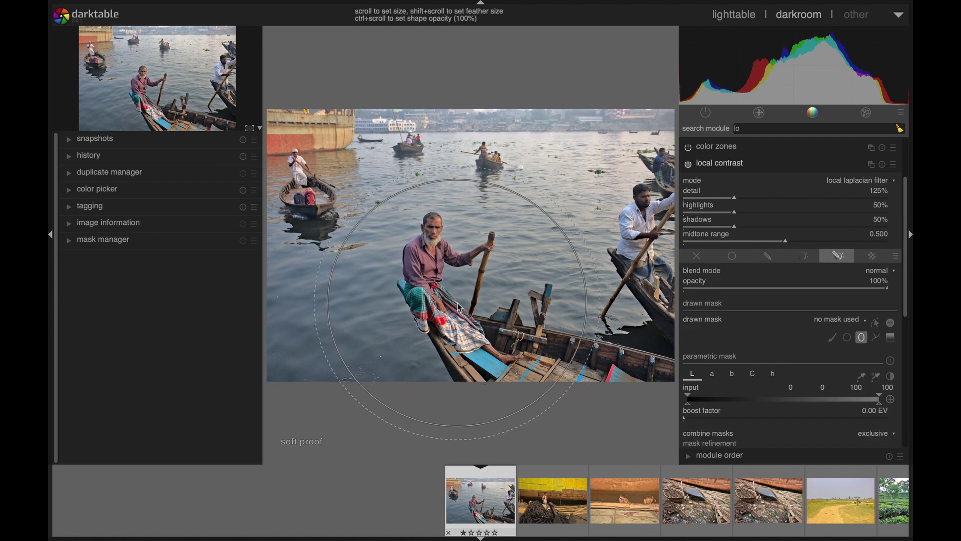
{"action": "left_click", "coordinate": [481, 320]}
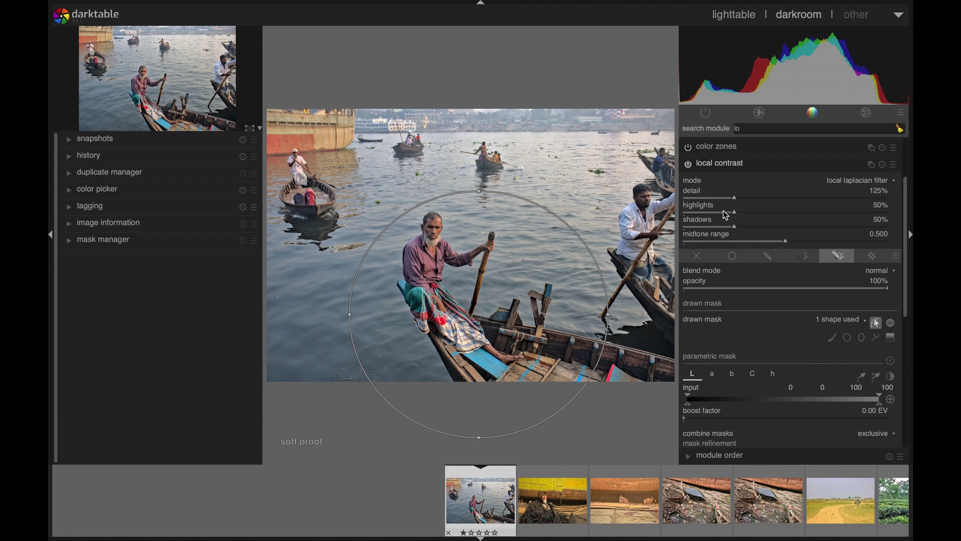
{"action": "left_click", "coordinate": [742, 166]}
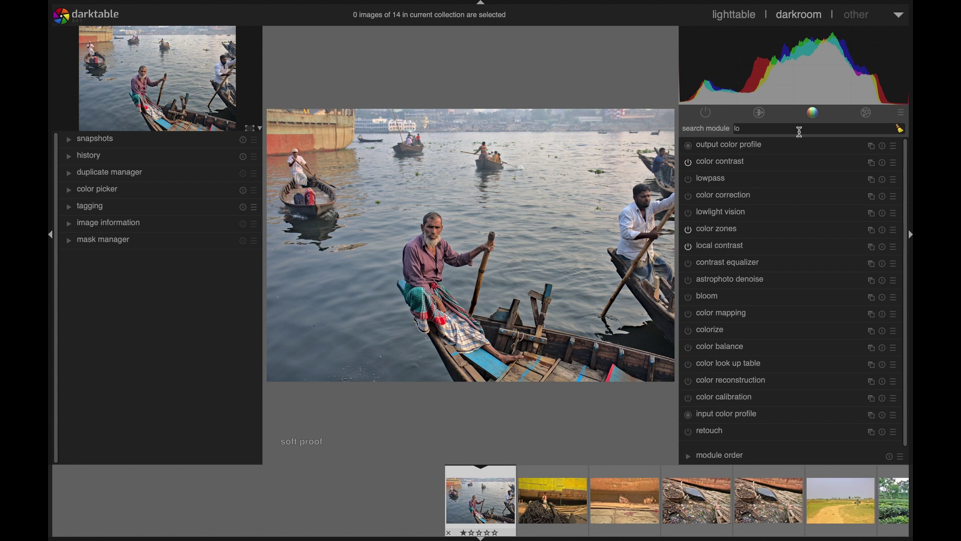
Set the white balance temperature to 4882 K.
{"action": "left_click", "coordinate": [719, 116]}
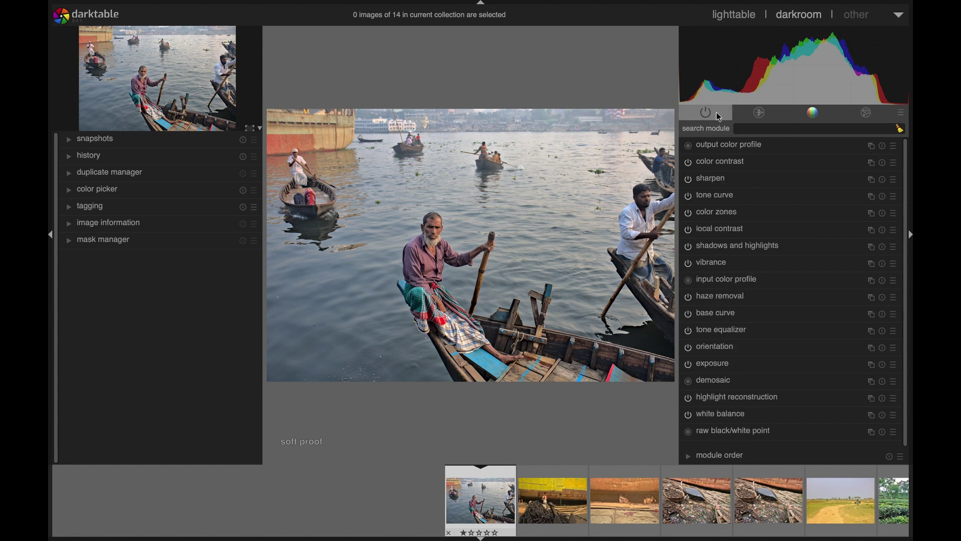
{"action": "left_click", "coordinate": [739, 417]}
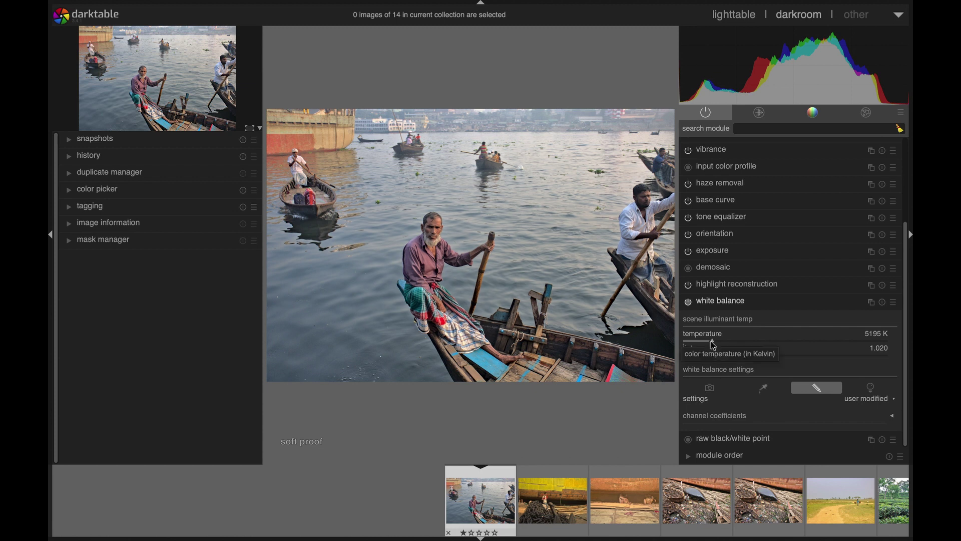
{"action": "left_click_drag", "start_coordinate": [708, 342], "coordinate": [707, 342]}
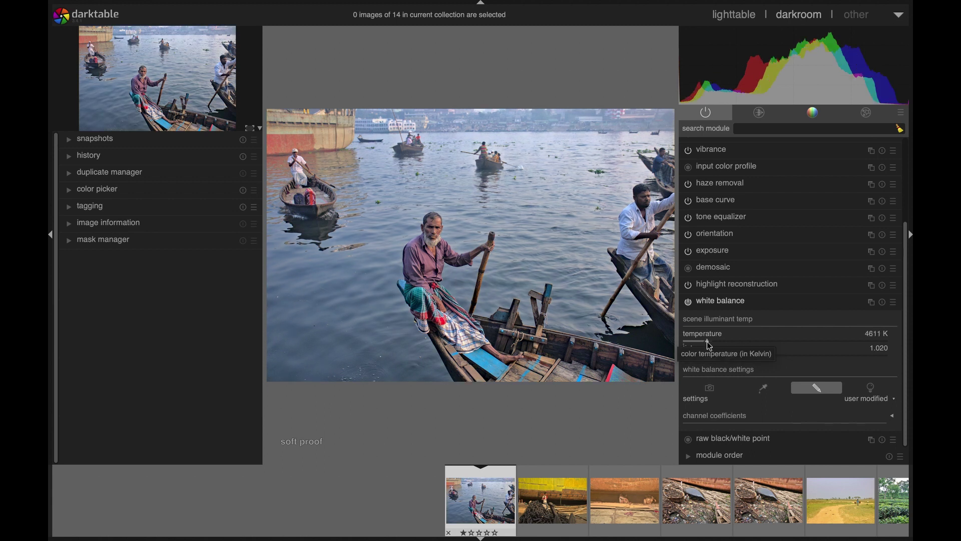
{"action": "left_click", "coordinate": [710, 342]}
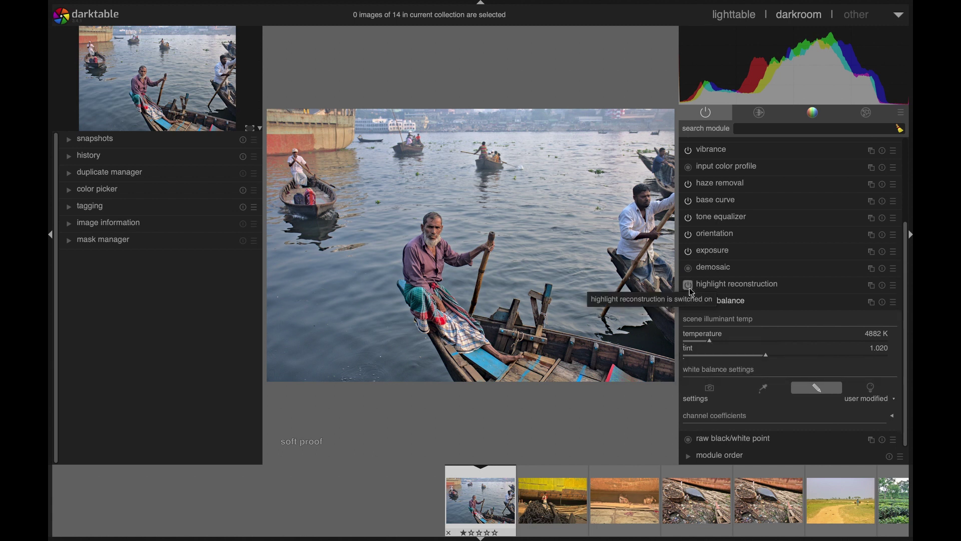
Raise the exposure from 0.51 EV to 0.64 EV.
{"action": "left_click", "coordinate": [731, 302]}
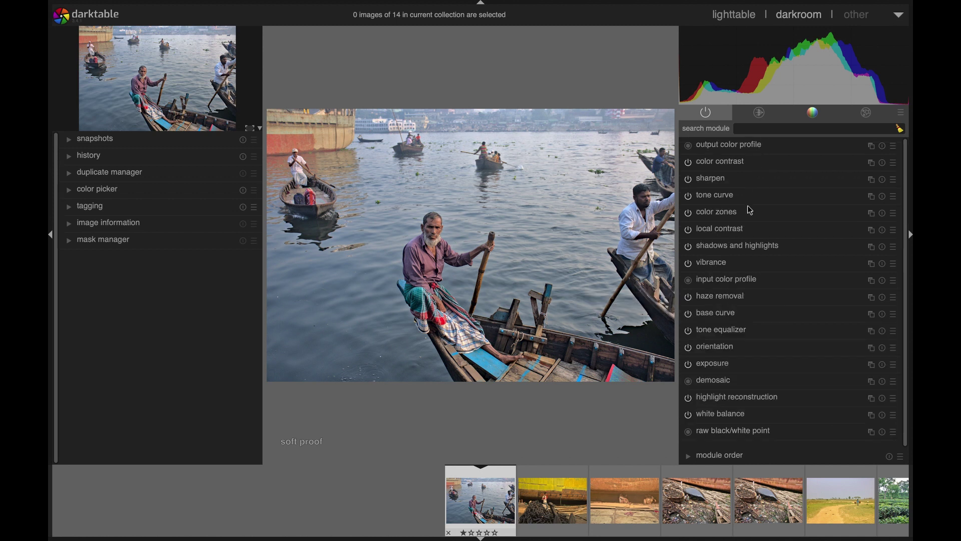
{"action": "left_click", "coordinate": [738, 363]}
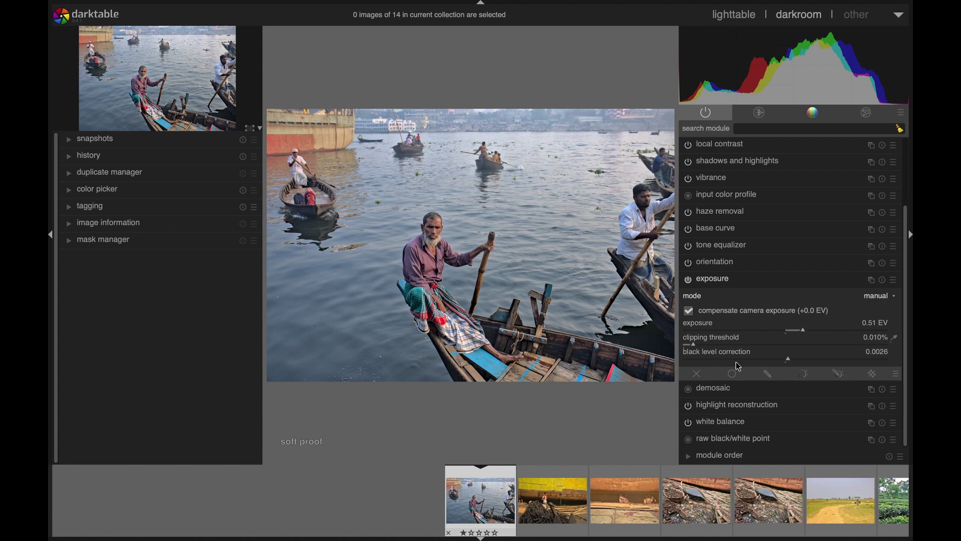
{"action": "left_click", "coordinate": [806, 331]}
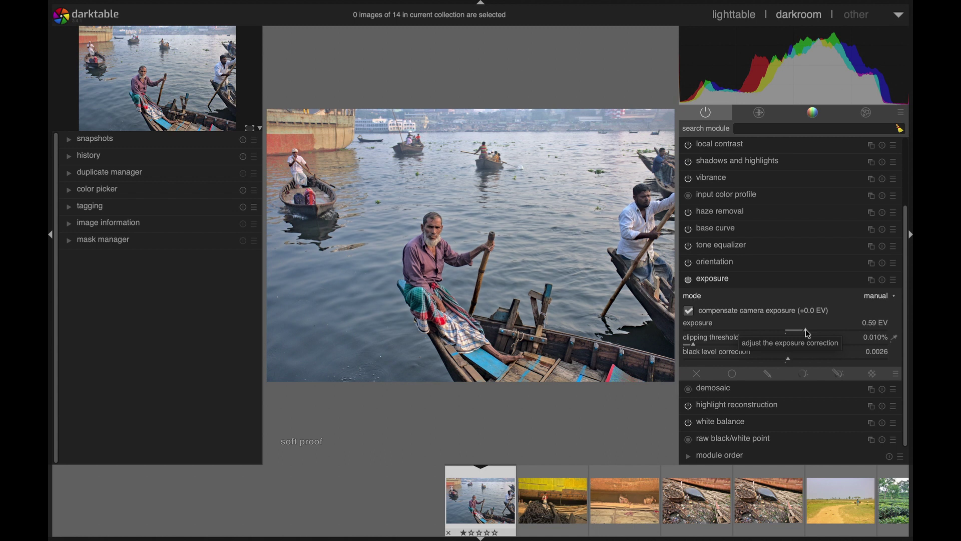
{"action": "left_click", "coordinate": [810, 332]}
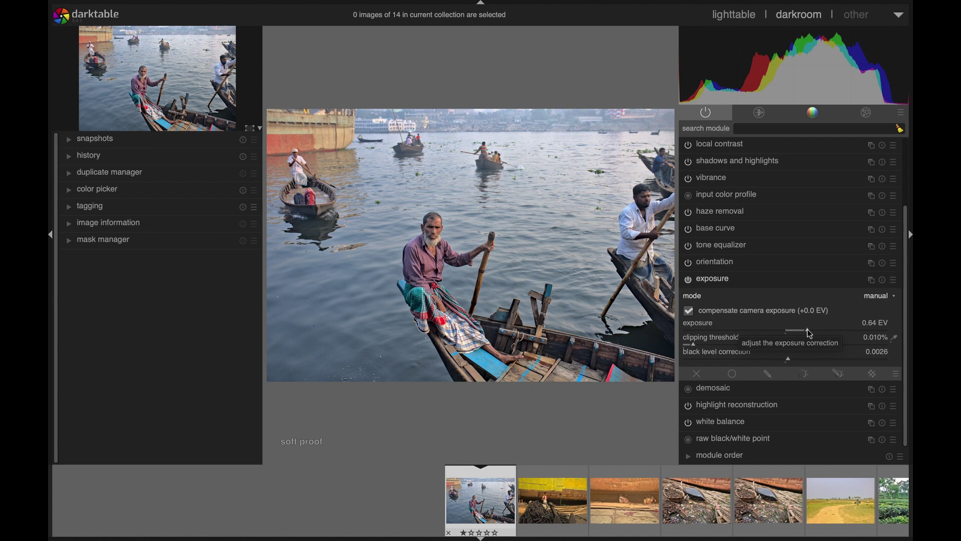
{"action": "left_click", "coordinate": [711, 280]}
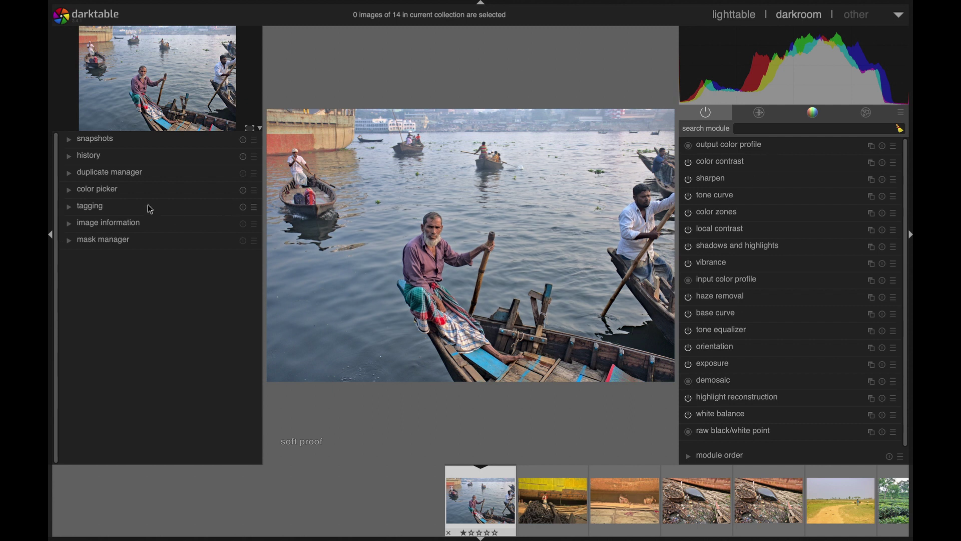
Create a virgin duplicate of the photo, then reload edited version 4.
{"action": "left_click", "coordinate": [129, 178]}
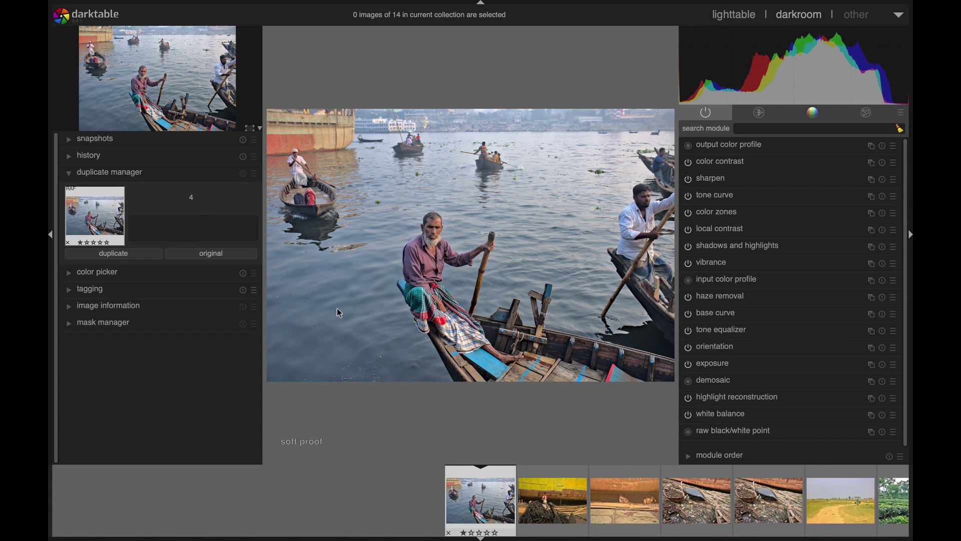
{"action": "left_click", "coordinate": [215, 255]}
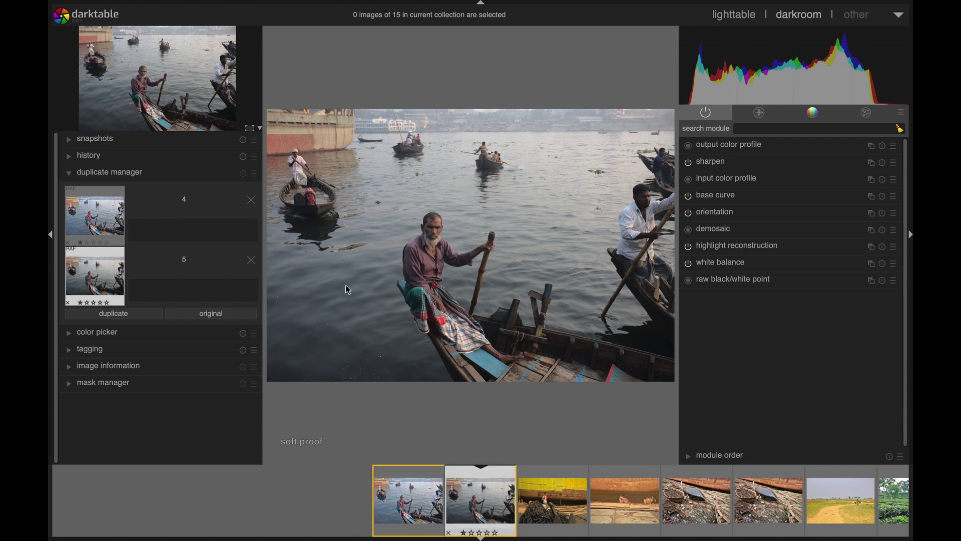
{"action": "double_click", "coordinate": [89, 211]}
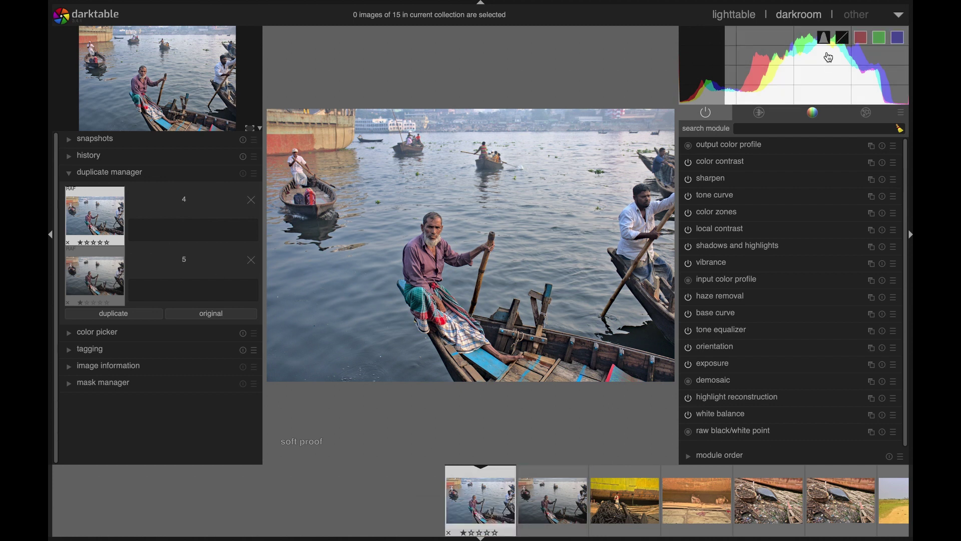
In lighttable, select the edited boatman photo and export it as an 8-bit JPEG at quality 97.
{"action": "left_click", "coordinate": [734, 15]}
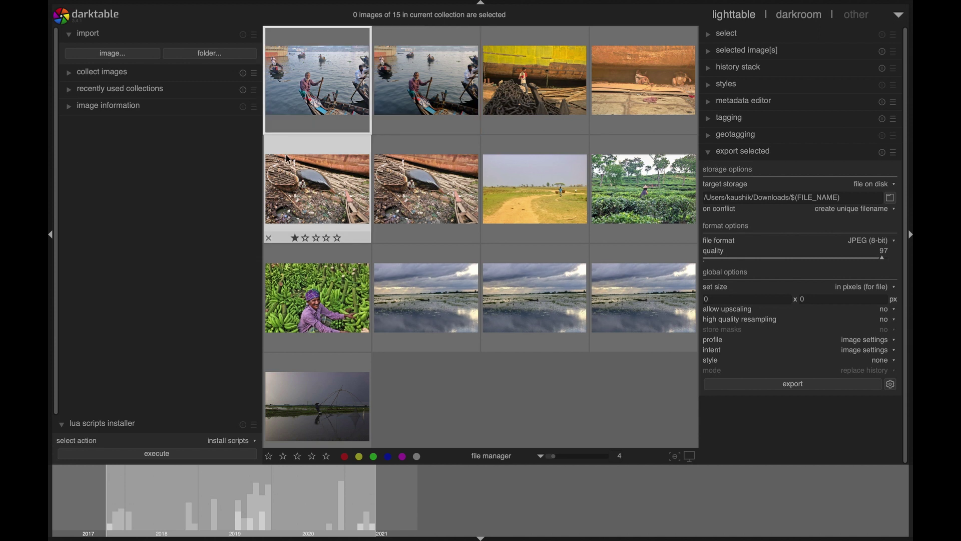
{"action": "left_click", "coordinate": [304, 107]}
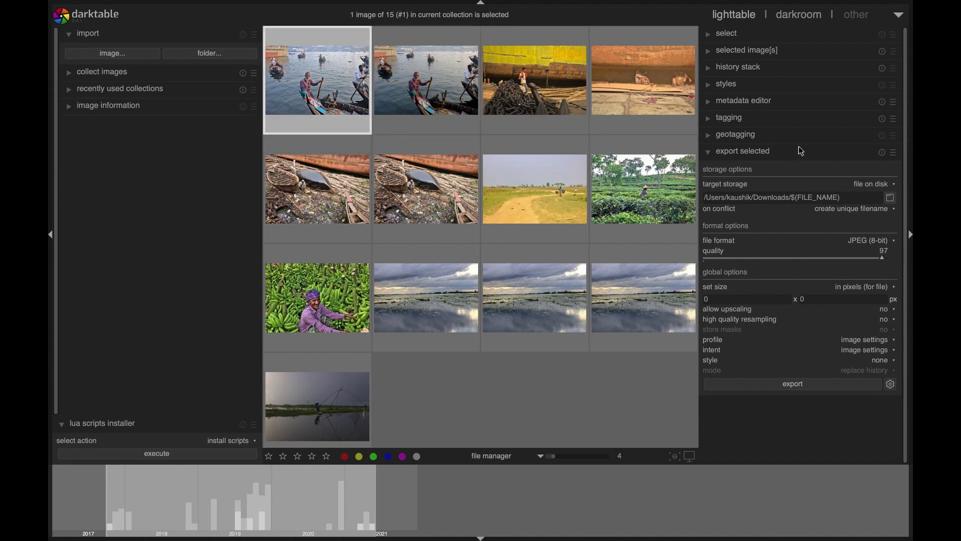
{"action": "left_click", "coordinate": [782, 152]}
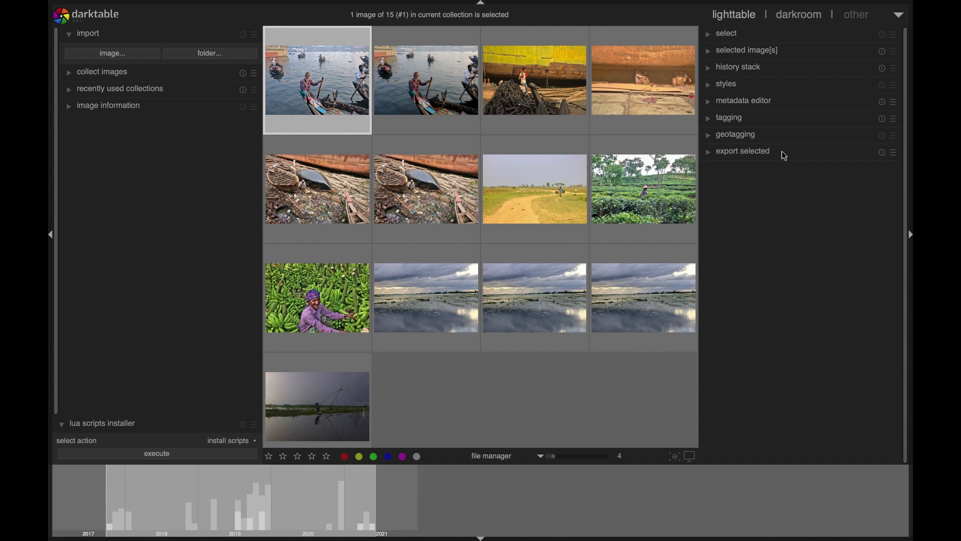
{"action": "left_click", "coordinate": [756, 157]}
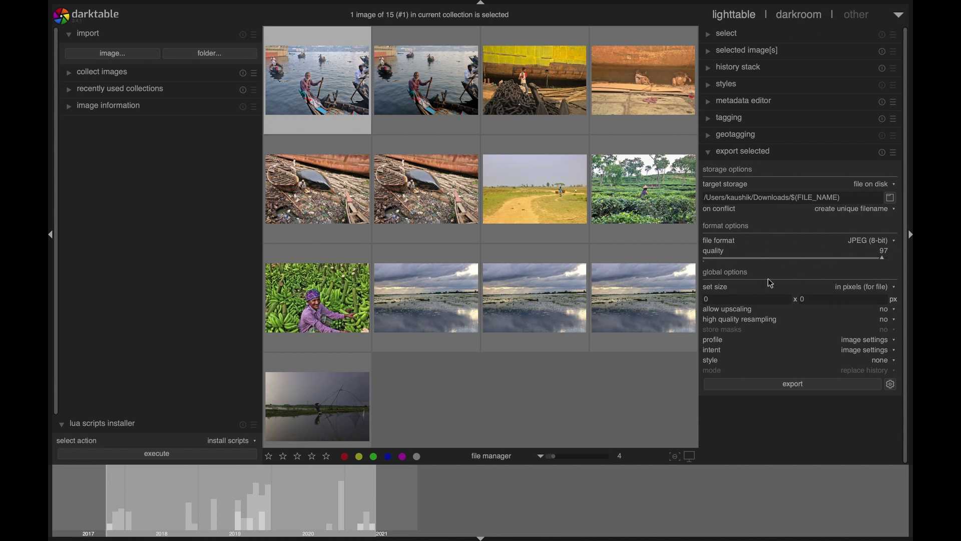
{"action": "left_click", "coordinate": [801, 385]}
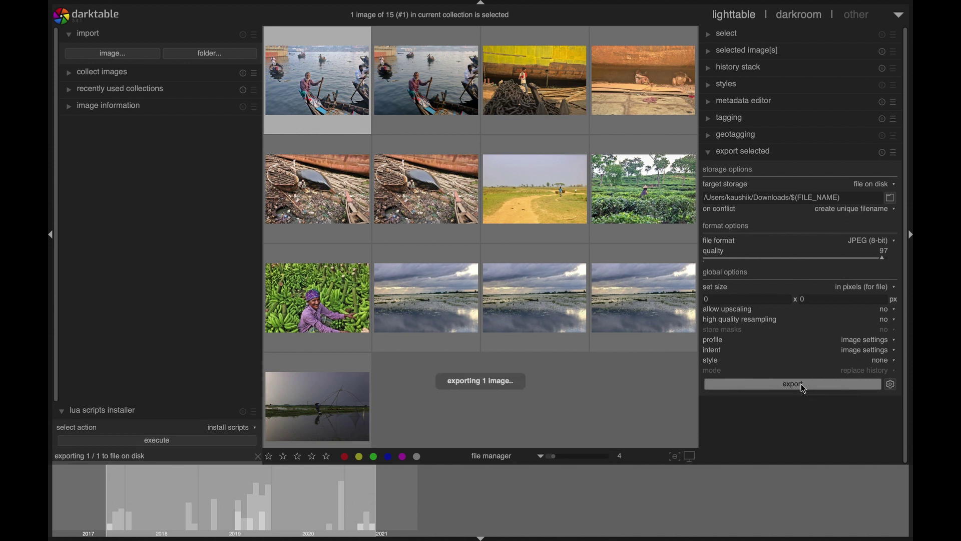